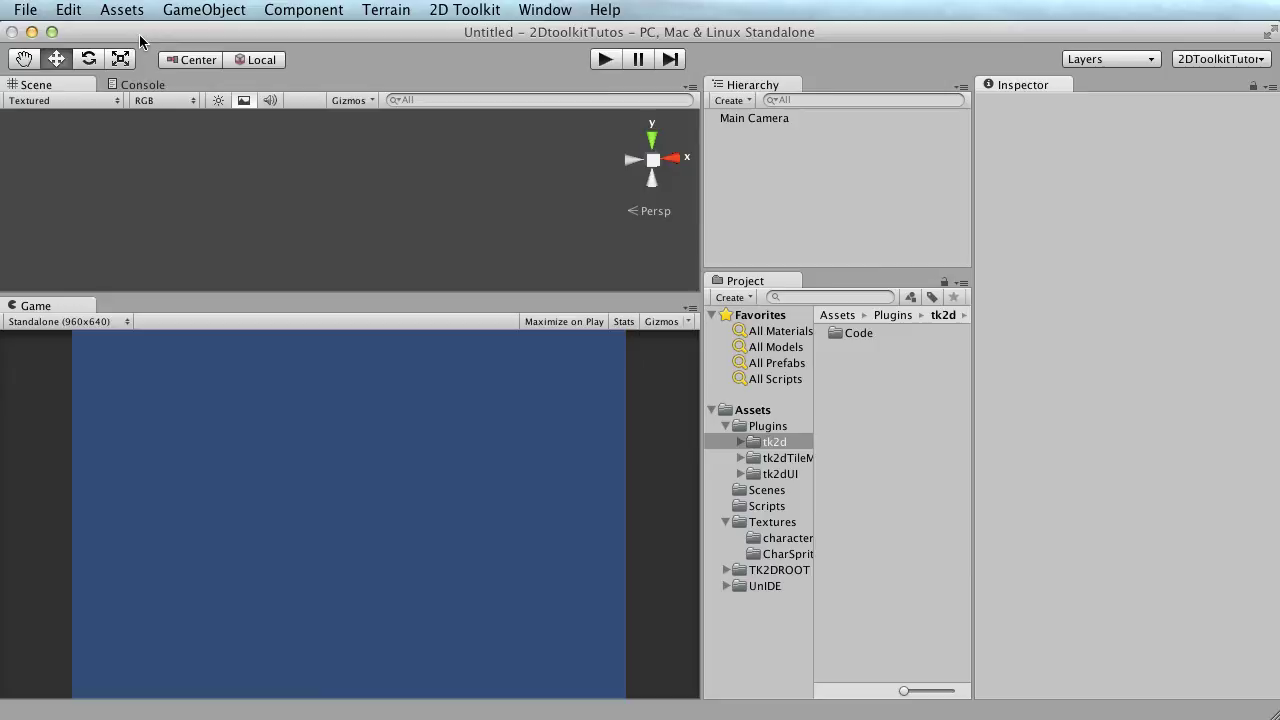
- Start a new project with its Project Directory name set to 2D_toolkit_tutorial and no packages
click(26, 10)
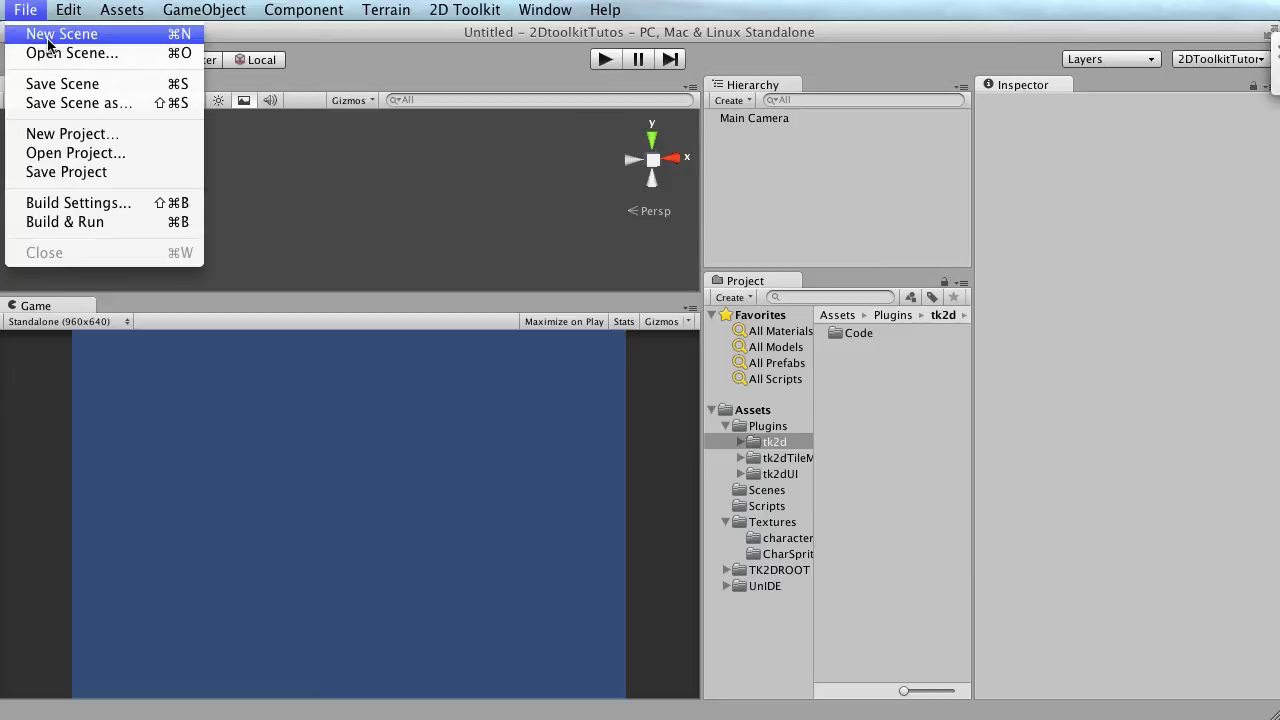
click(80, 136)
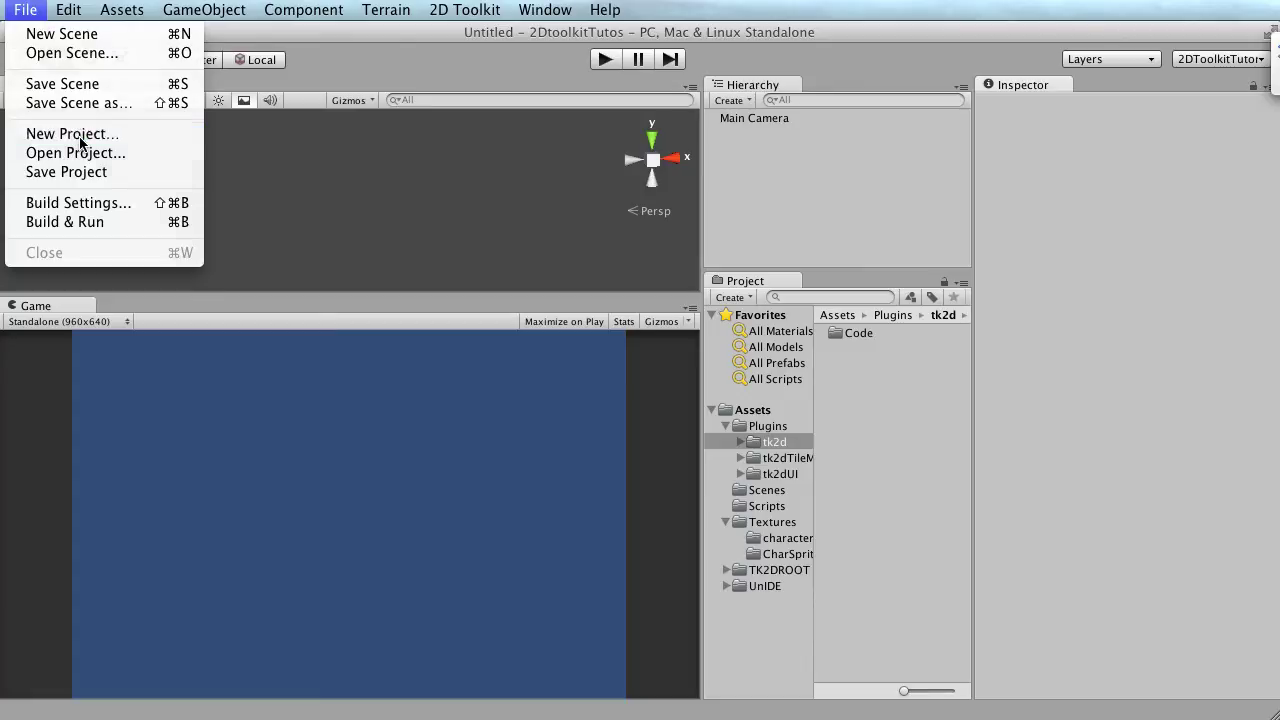
drag(310, 527, 472, 197)
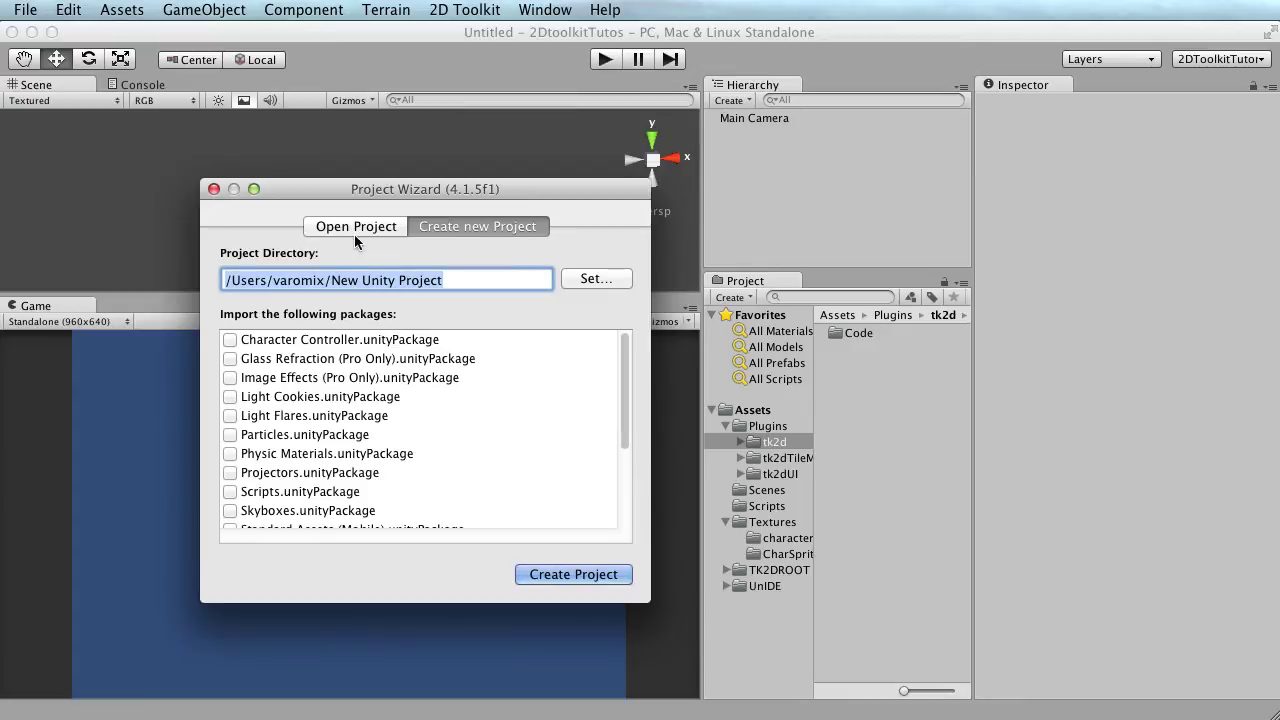
click(419, 282)
drag(331, 280, 446, 280)
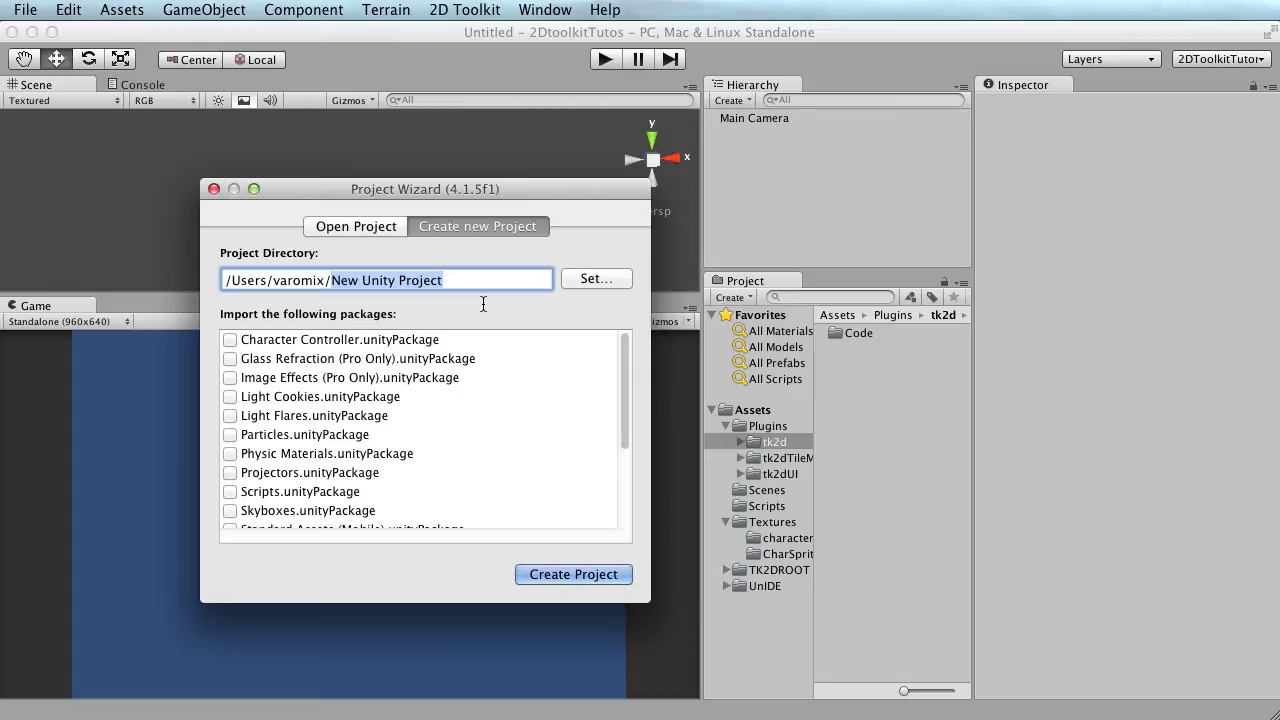
text(2D_tolkit)
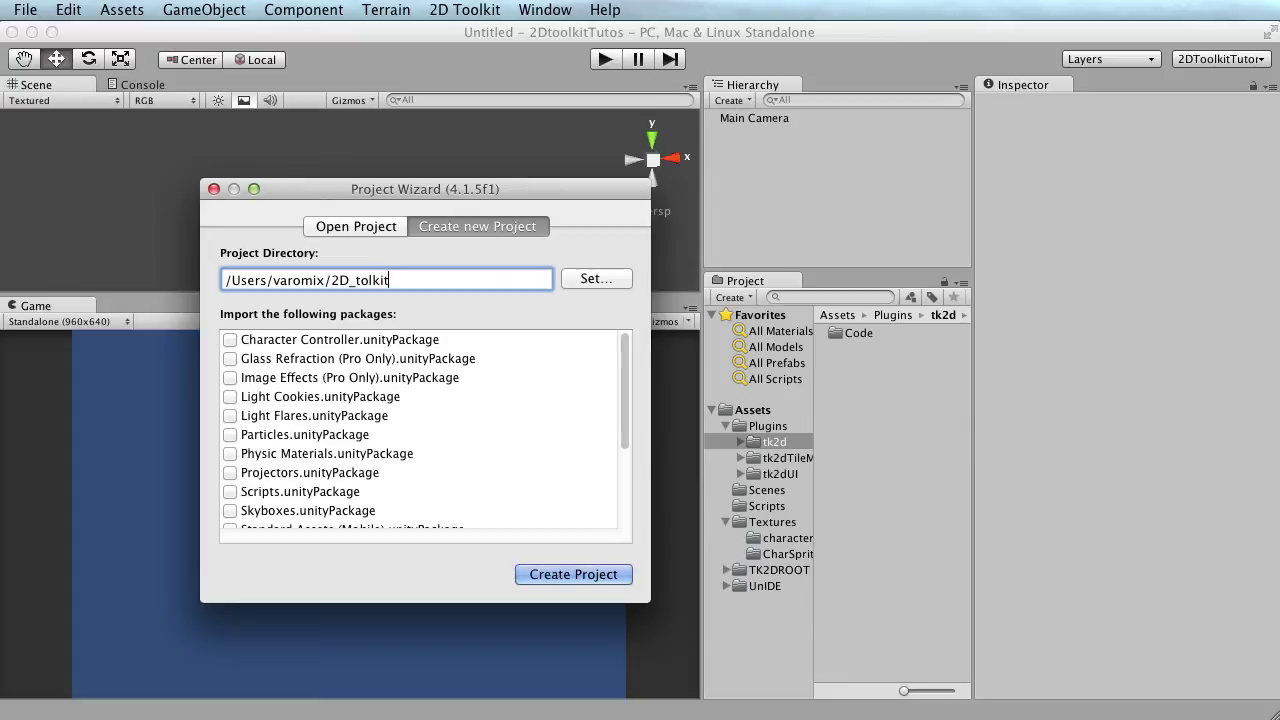
key(BackSpace)
key(BackSpace)
key(BackSpace)
key(BackSpace)
text(olkit_tutorial)
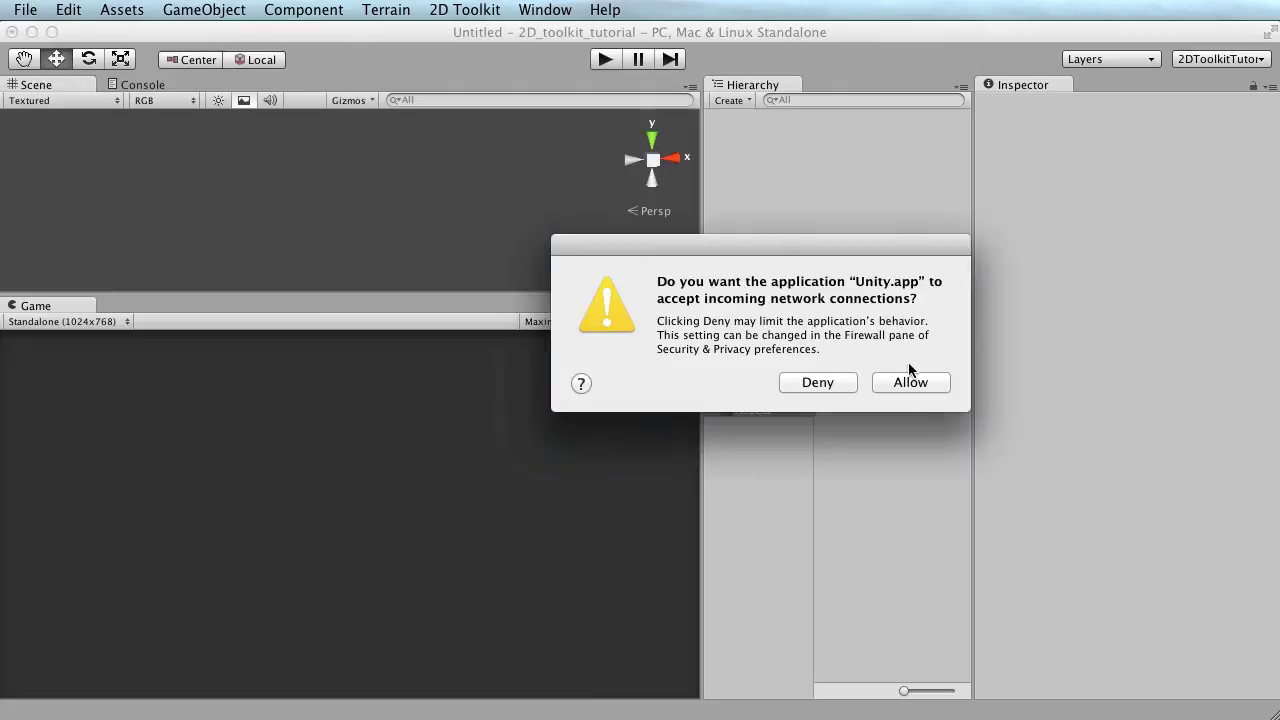
- Allow Unity.app to accept incoming network connections on the firewall prompt
click(906, 382)
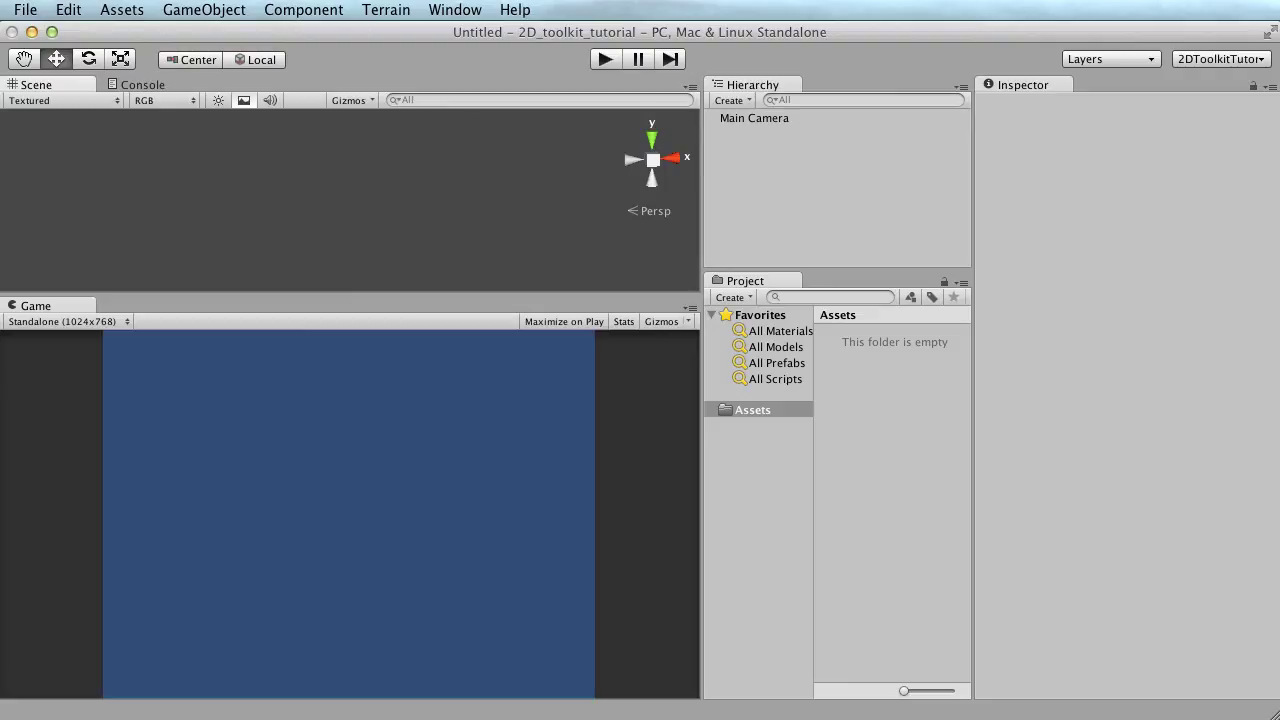
- Switch from Unity to Finder with Cmd+Tab
key(super+Tab)
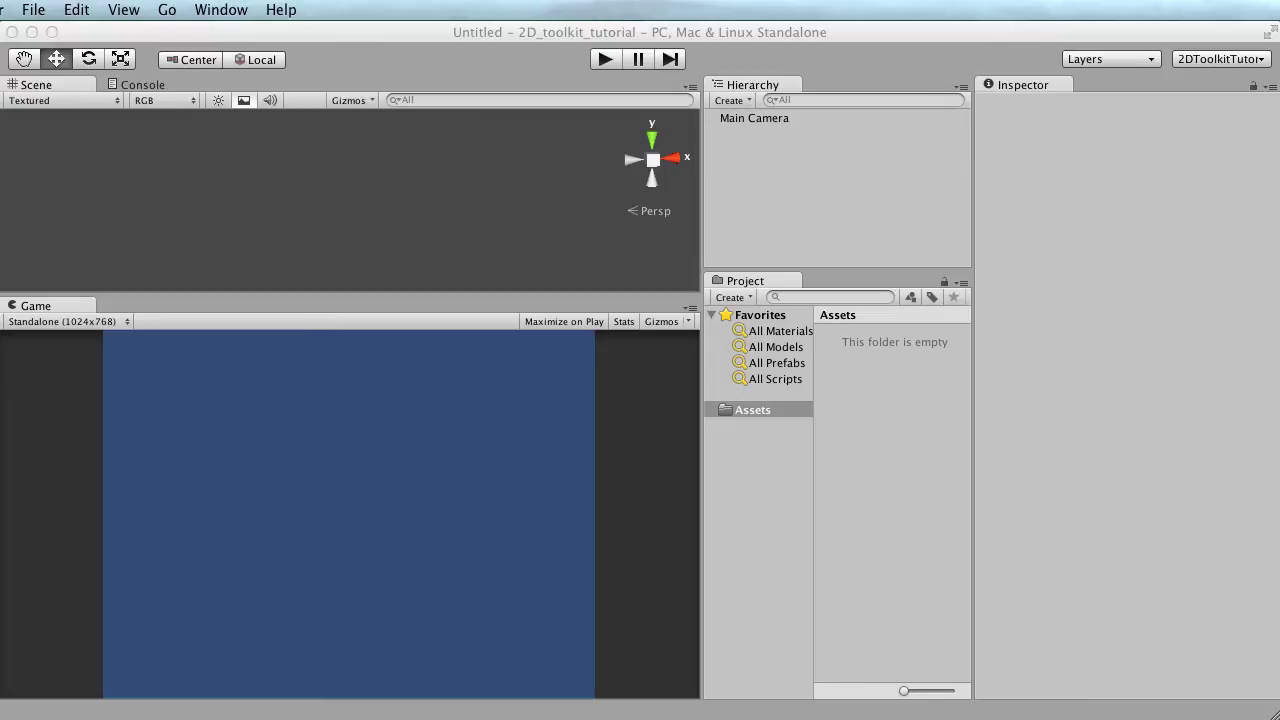
- Arrange the UnityPlugx Finder window and select 2dtoolkit2final_hotfix2.unitypackage
drag(600, 719, 485, 236)
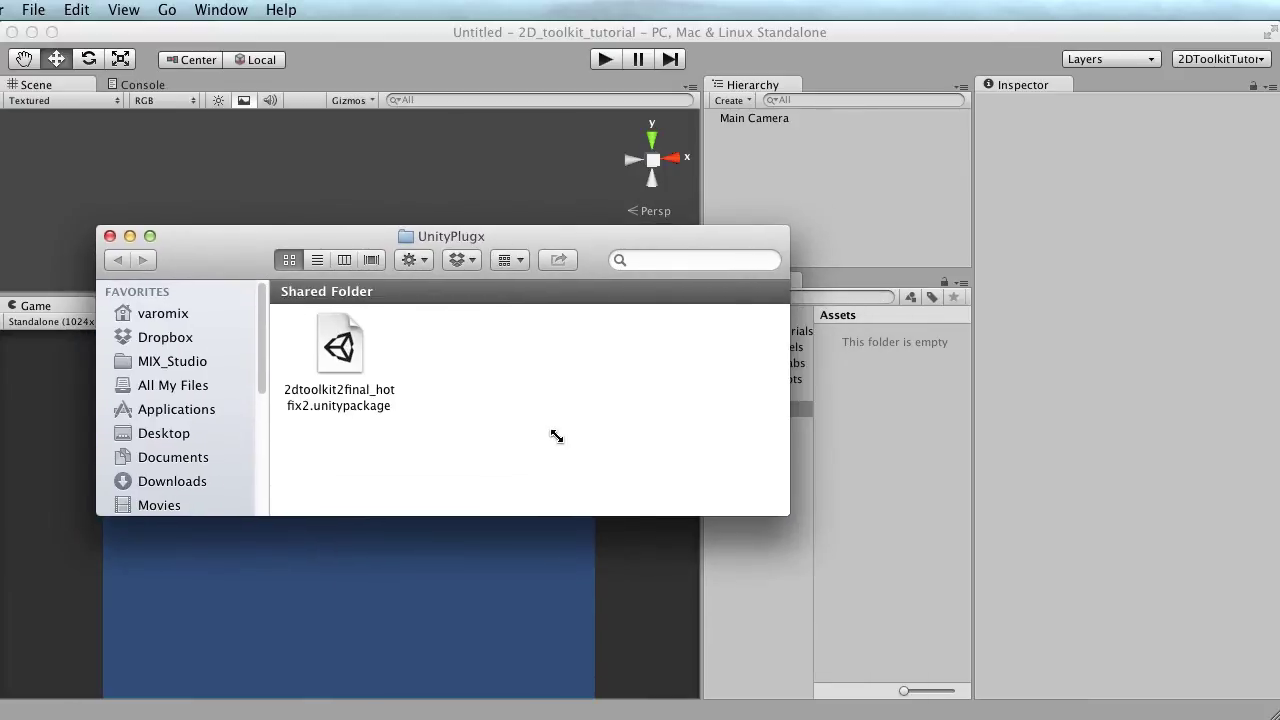
drag(789, 515, 781, 563)
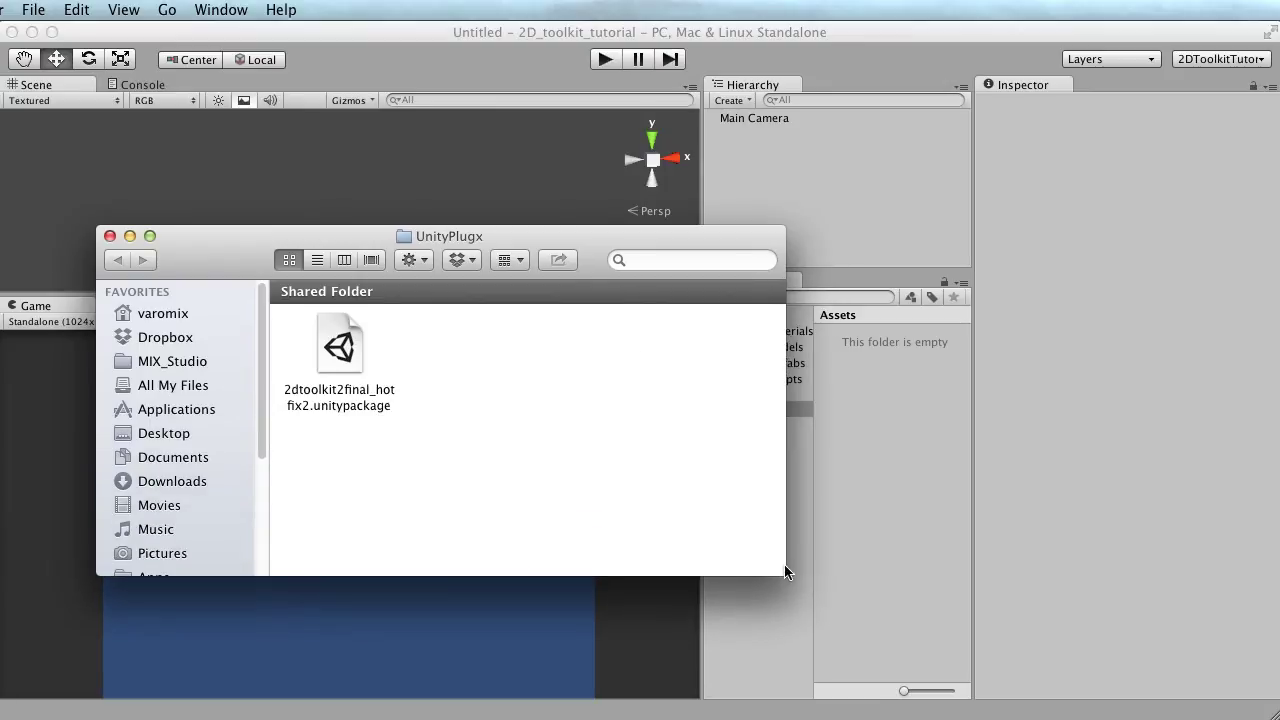
drag(523, 262, 507, 239)
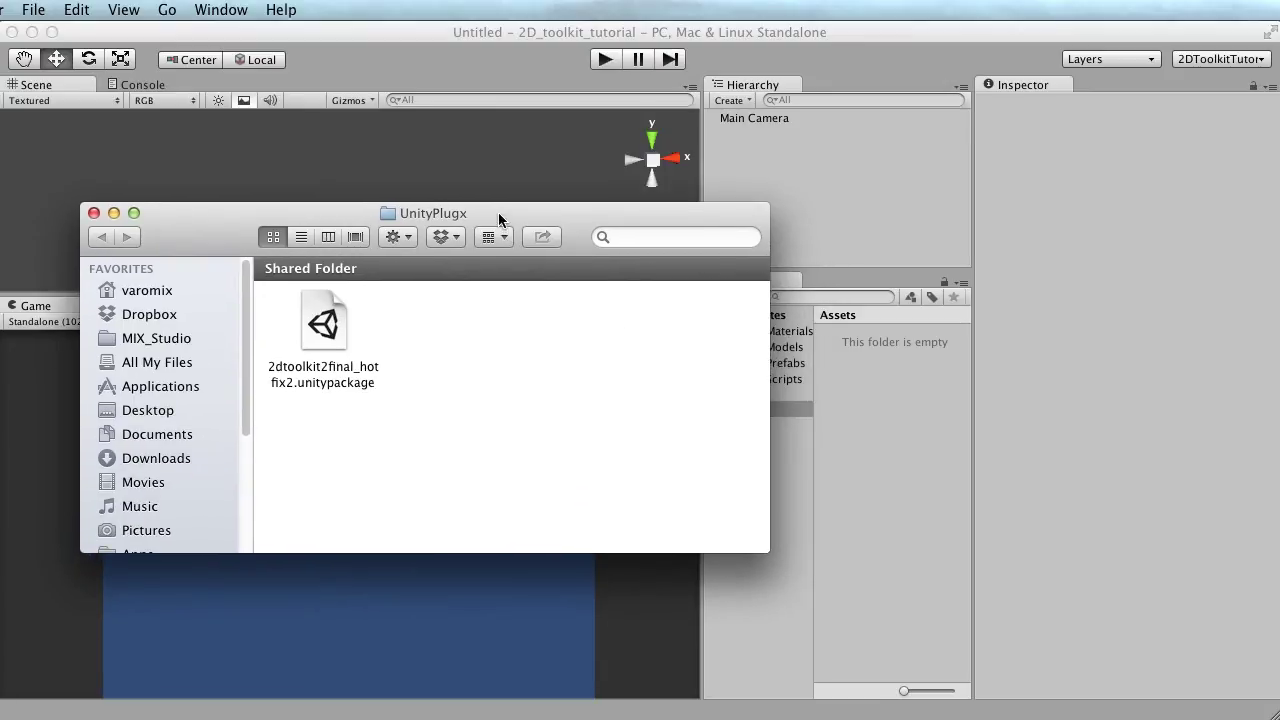
drag(498, 212, 471, 228)
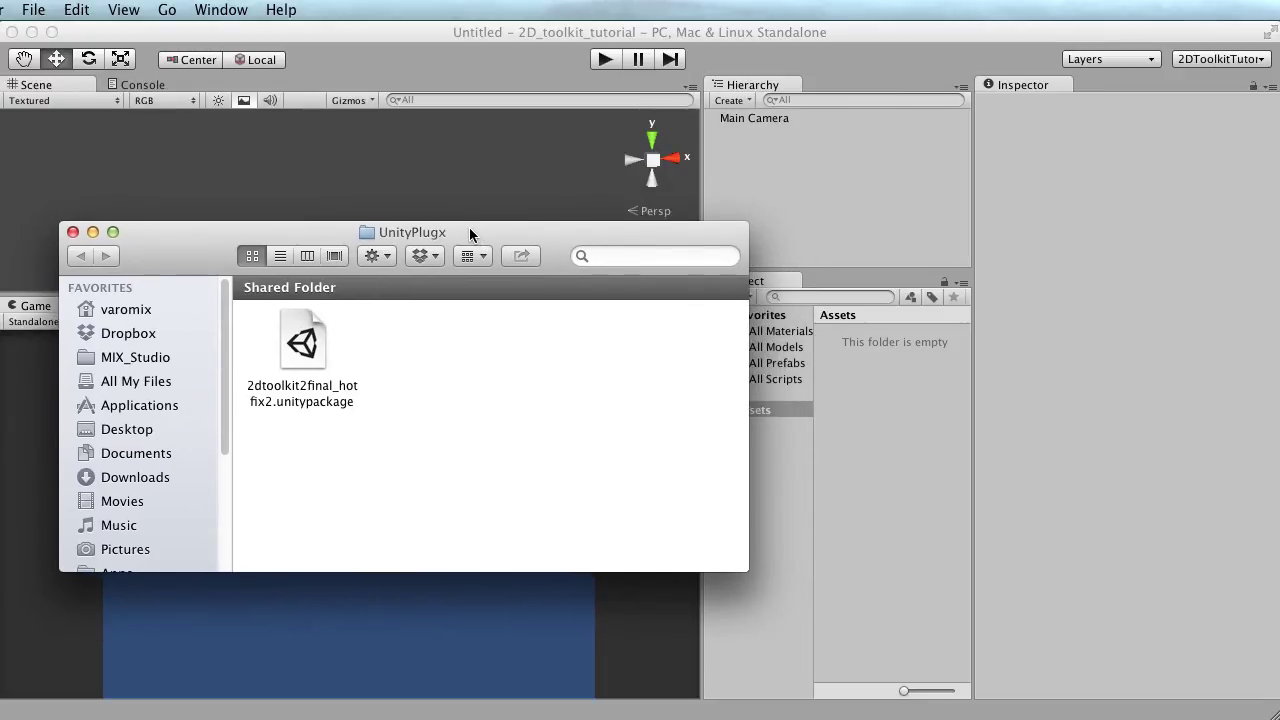
click(323, 377)
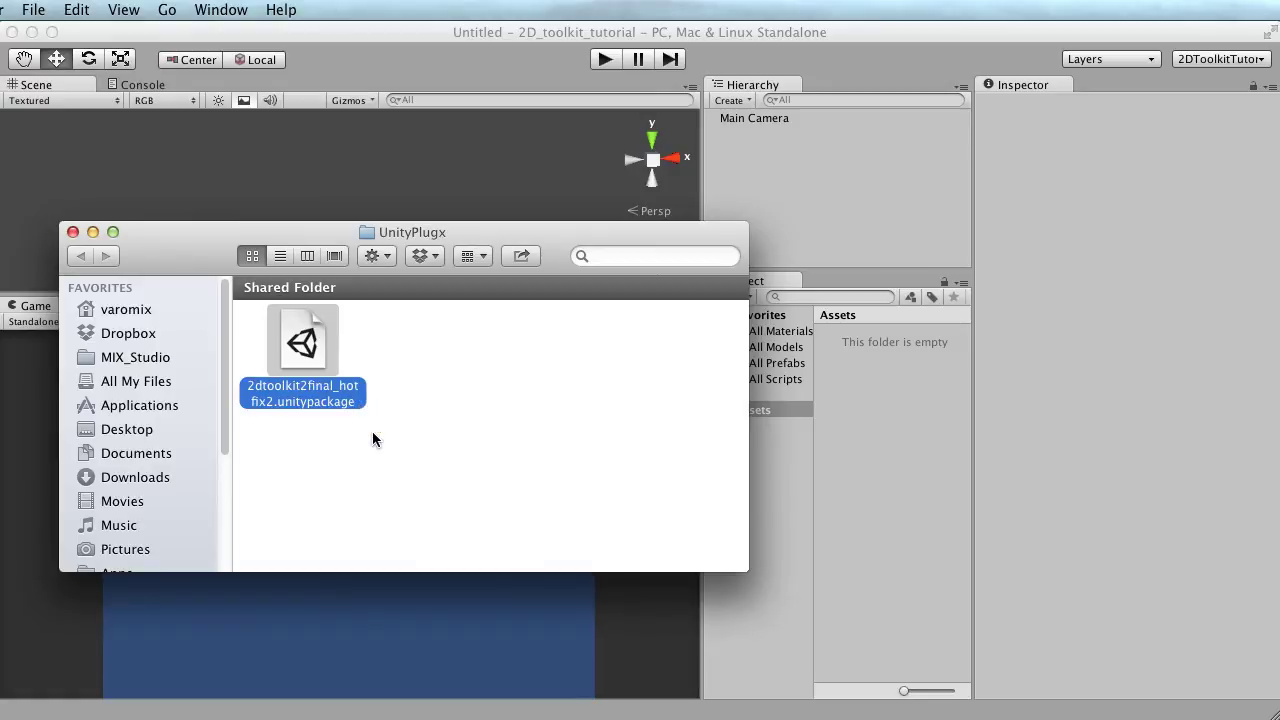
drag(406, 234, 416, 251)
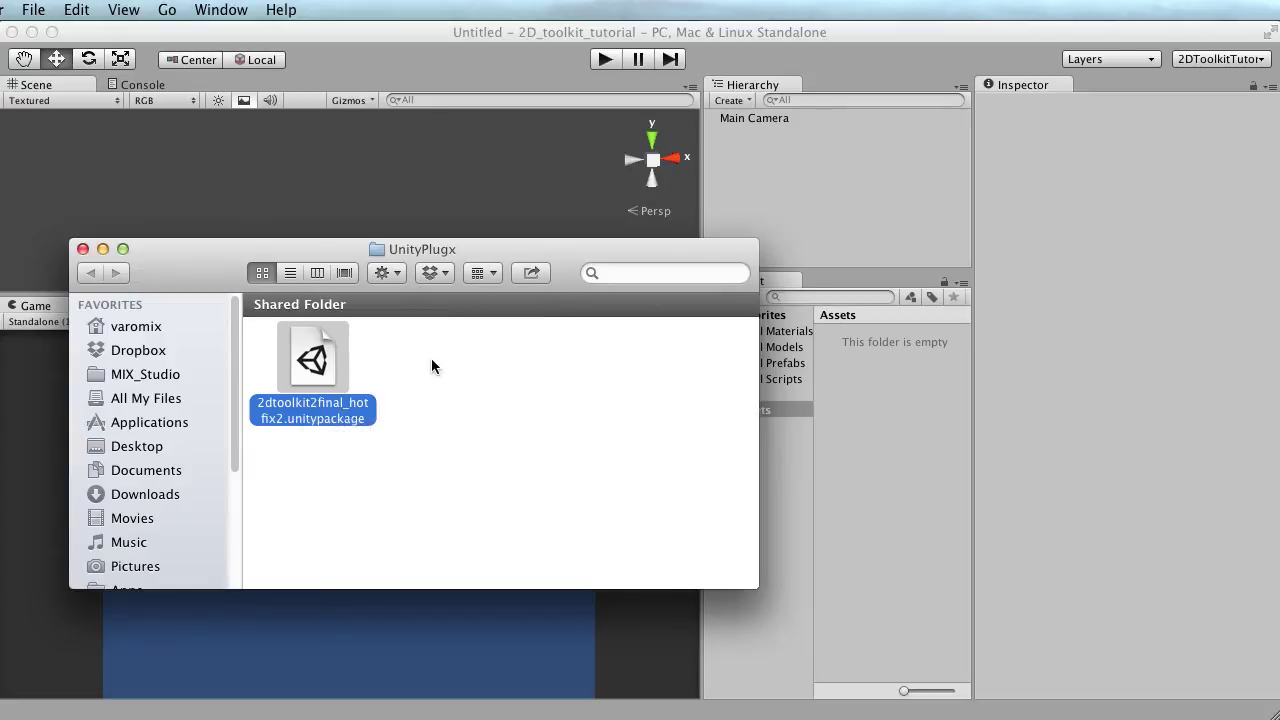
- Open the package into Unity, then cancel its Importing package dialog
double_click(313, 368)
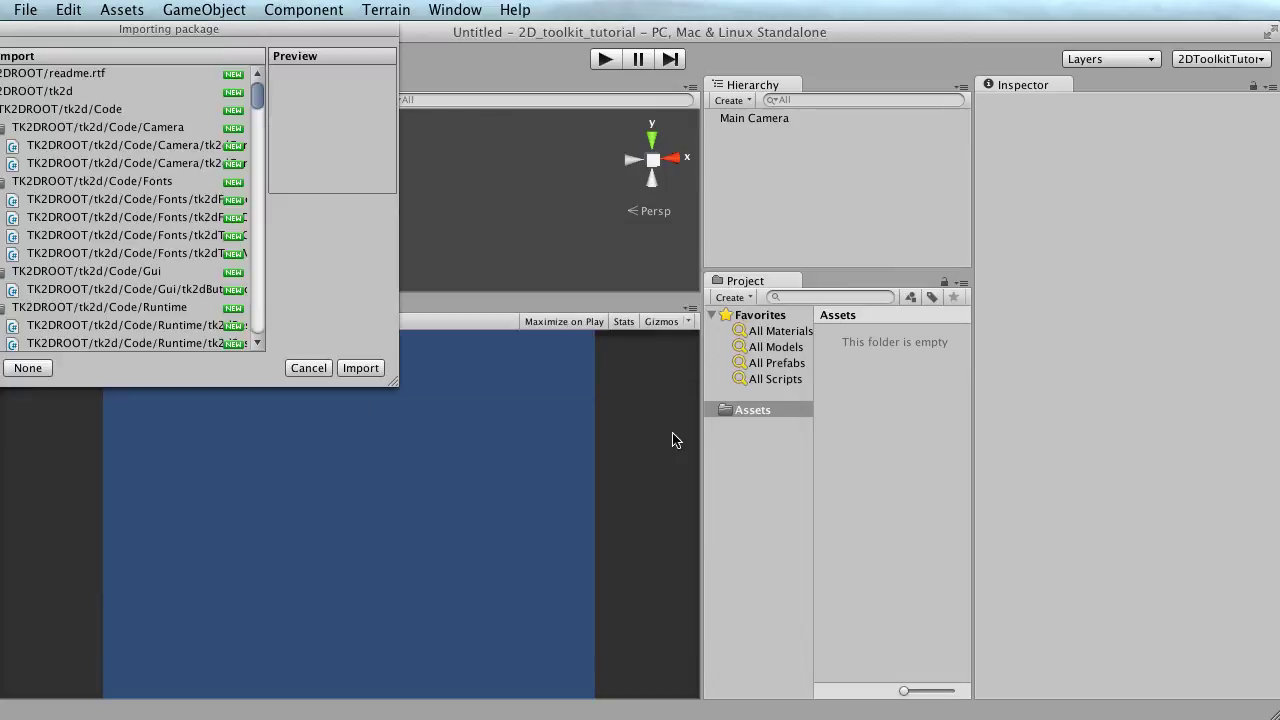
drag(213, 28, 375, 100)
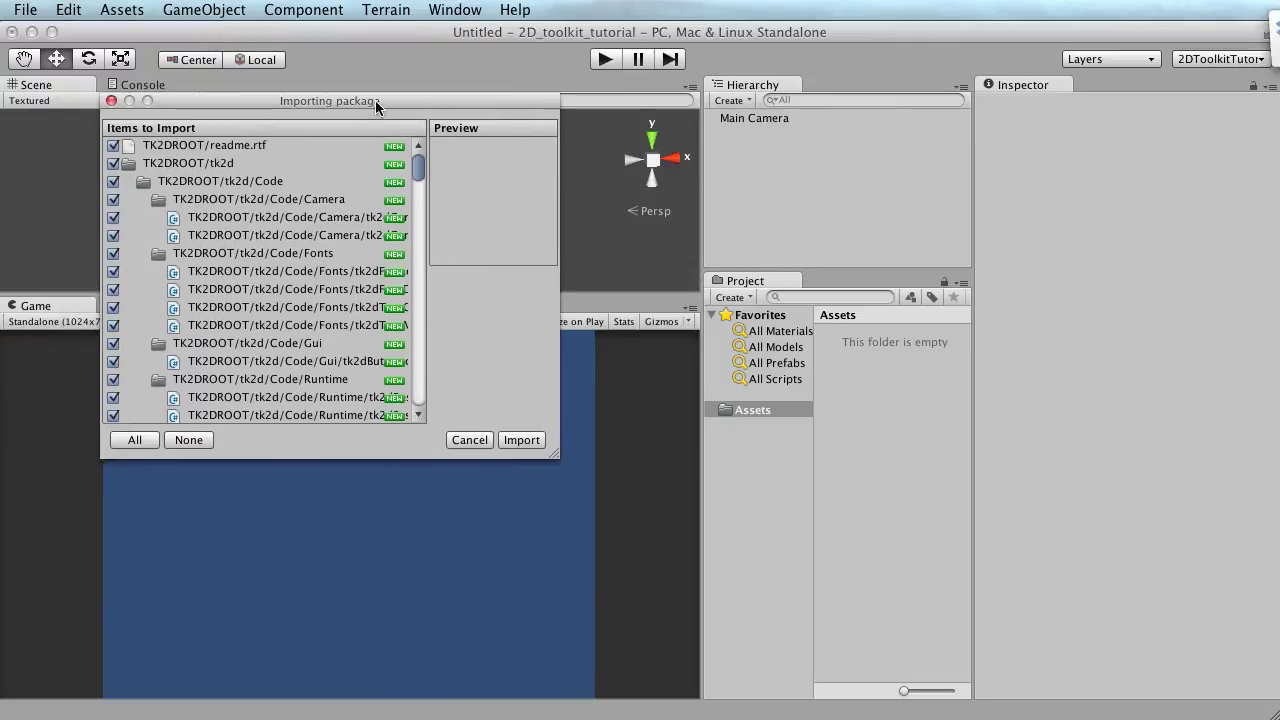
click(466, 439)
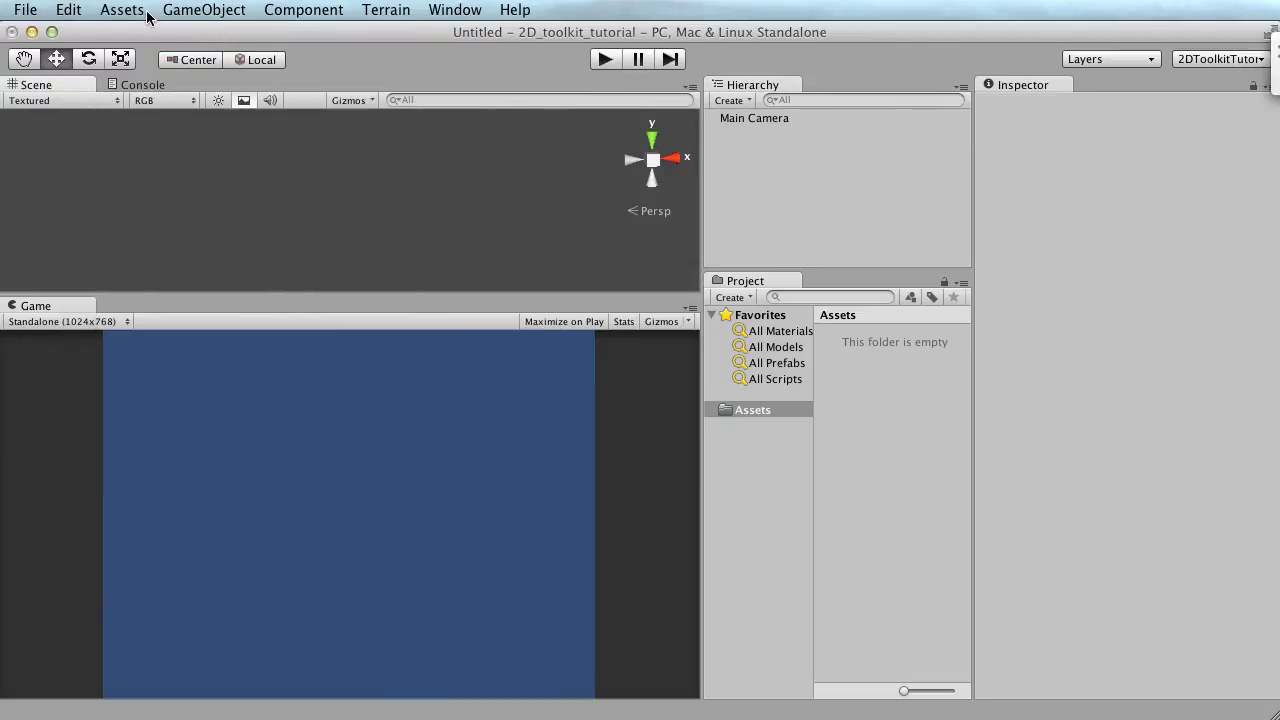
- Choose 2dtoolkit2final_hotfix2.unitypackage from Desktop/UnityPlugx as a custom package to import
click(64, 10)
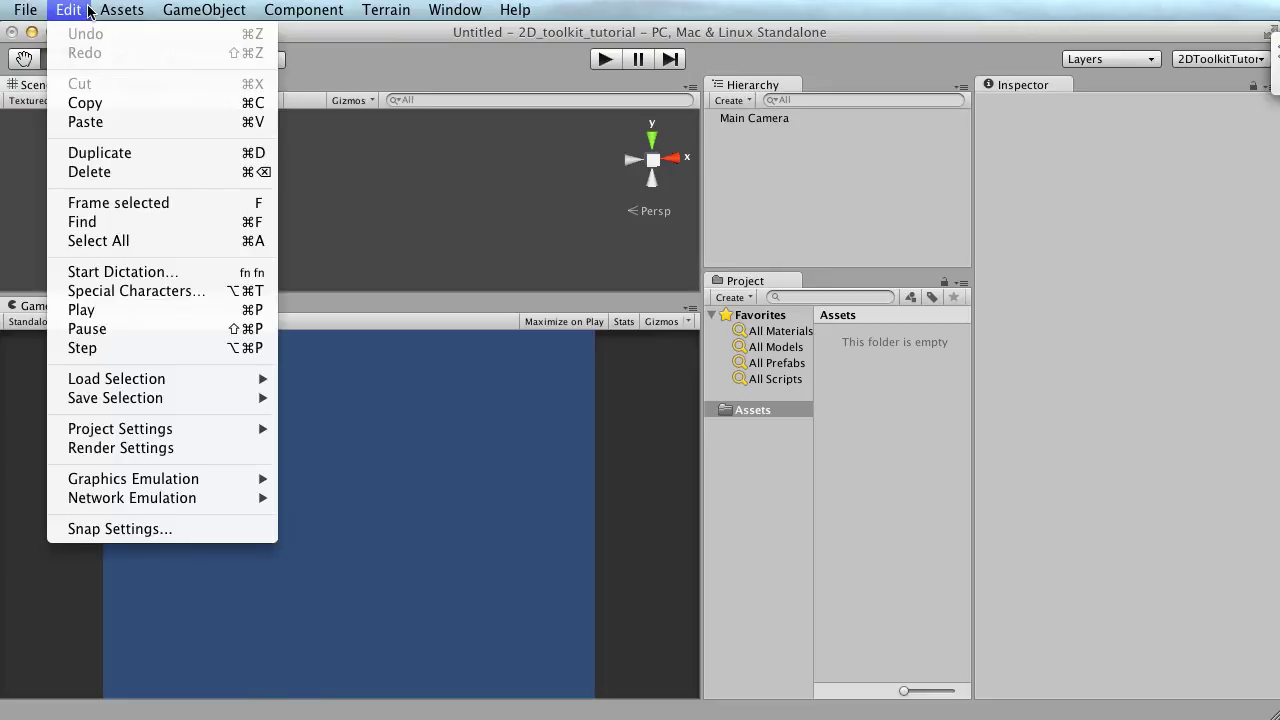
mouse_move(124, 10)
mouse_move(187, 146)
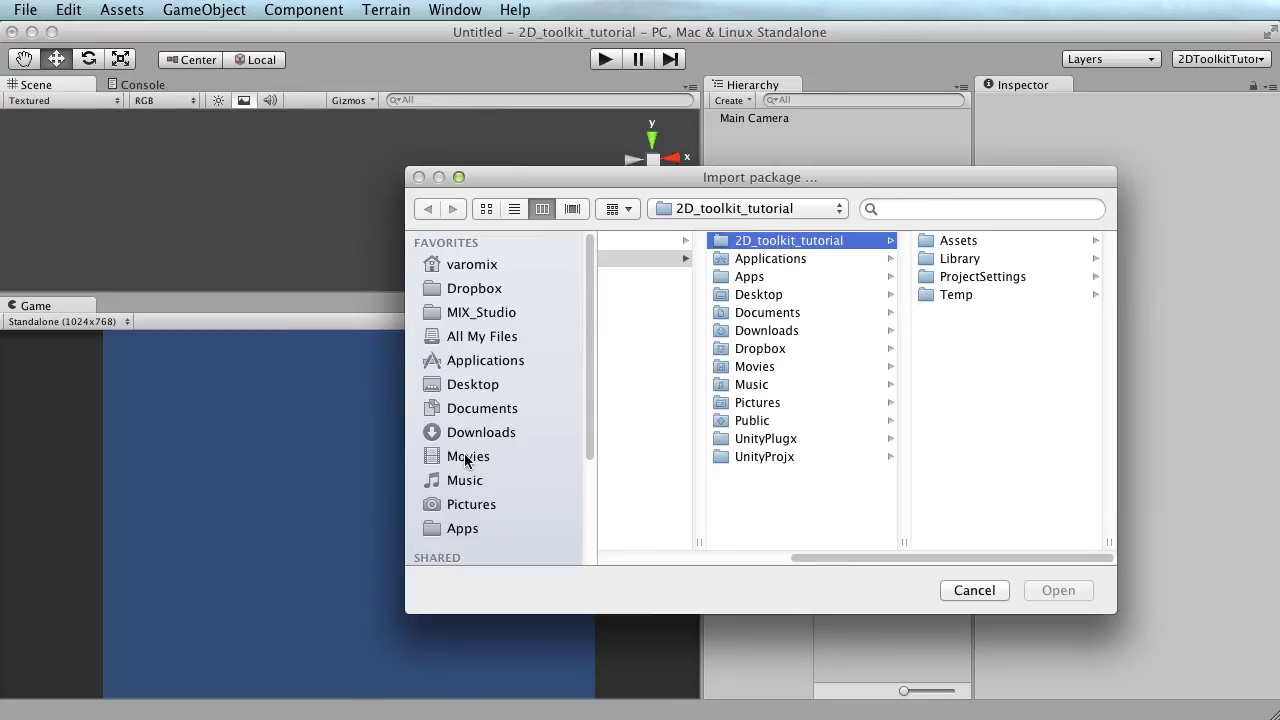
click(728, 298)
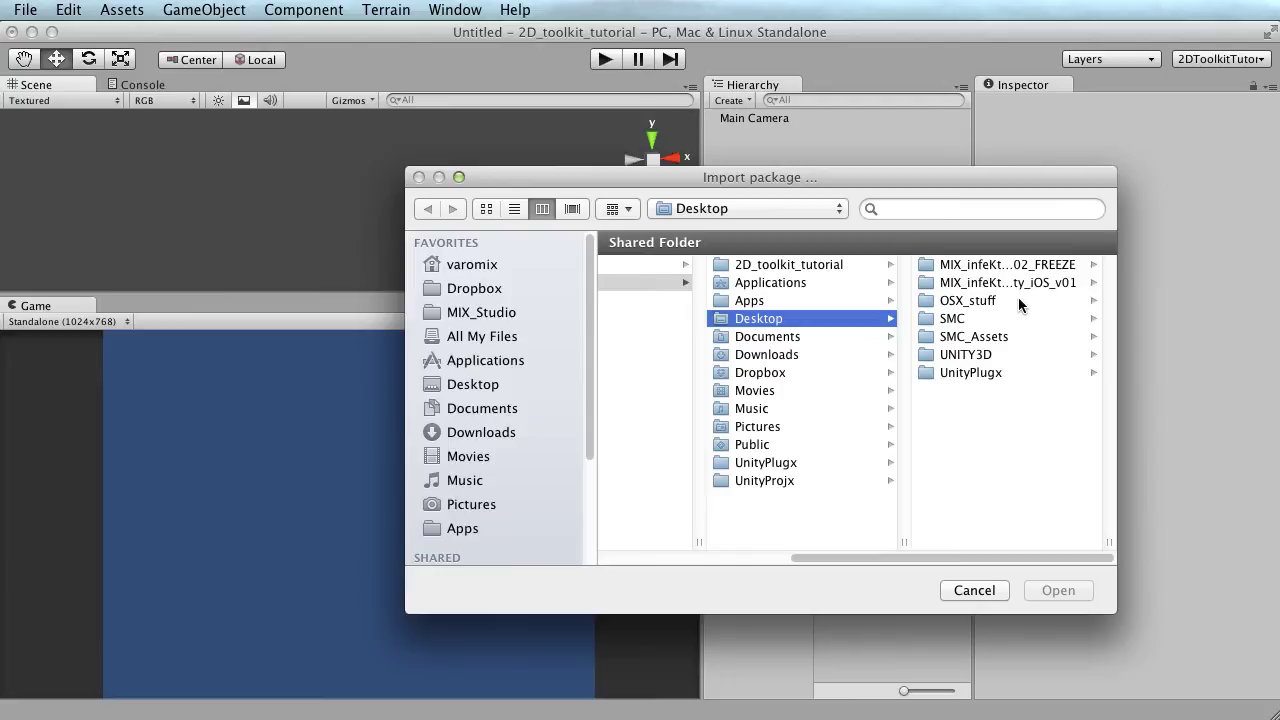
click(967, 374)
click(982, 263)
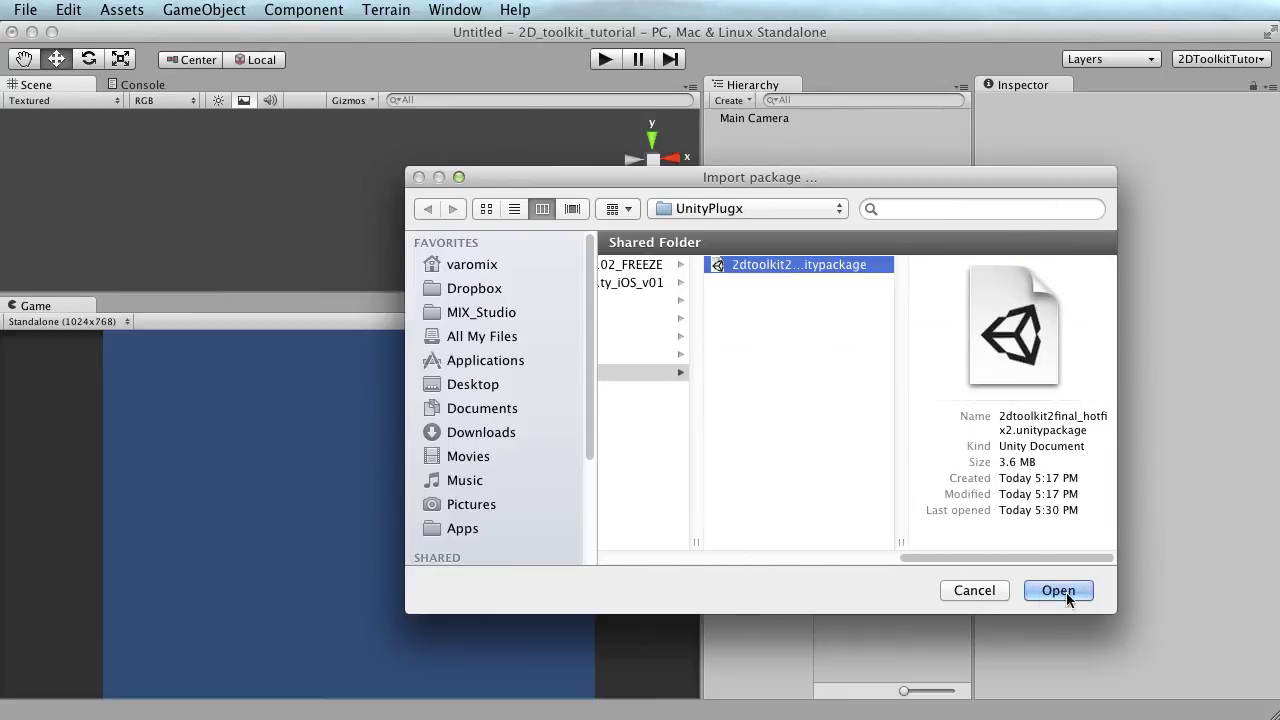
click(1042, 591)
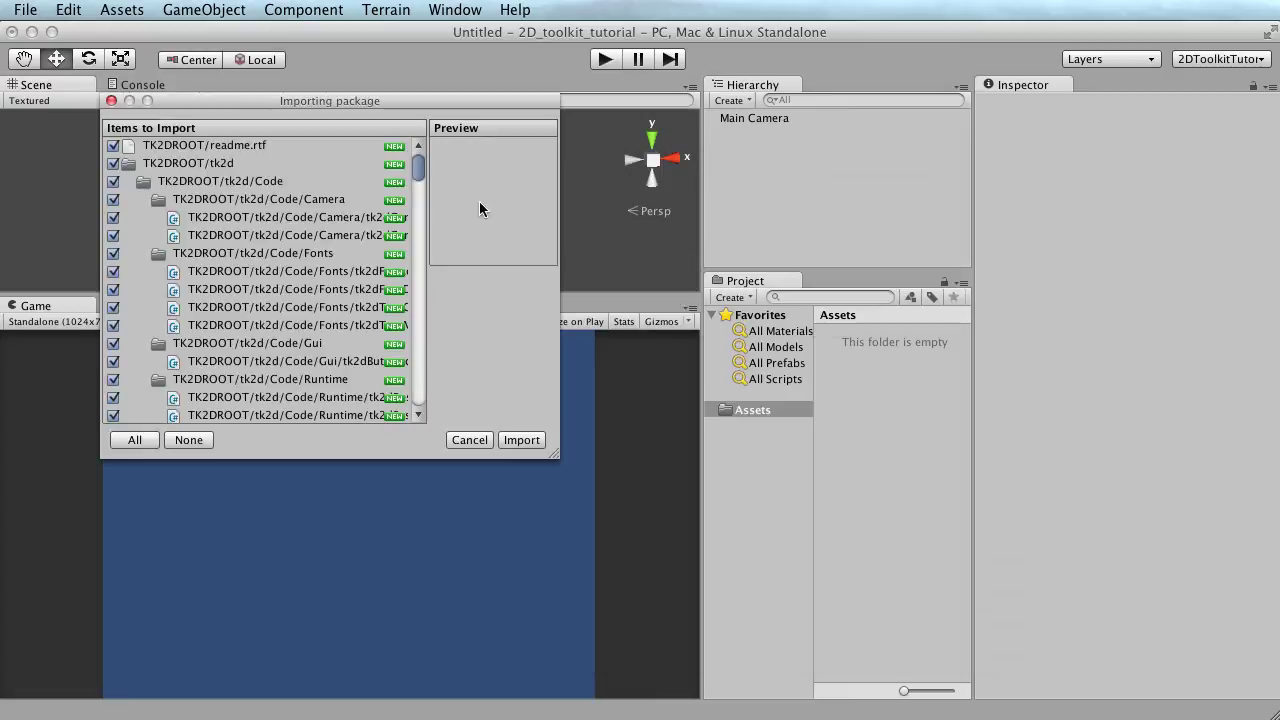
- Enlarge the Importing package window, review the TK2DROOT items, and import them all
drag(342, 101, 340, 110)
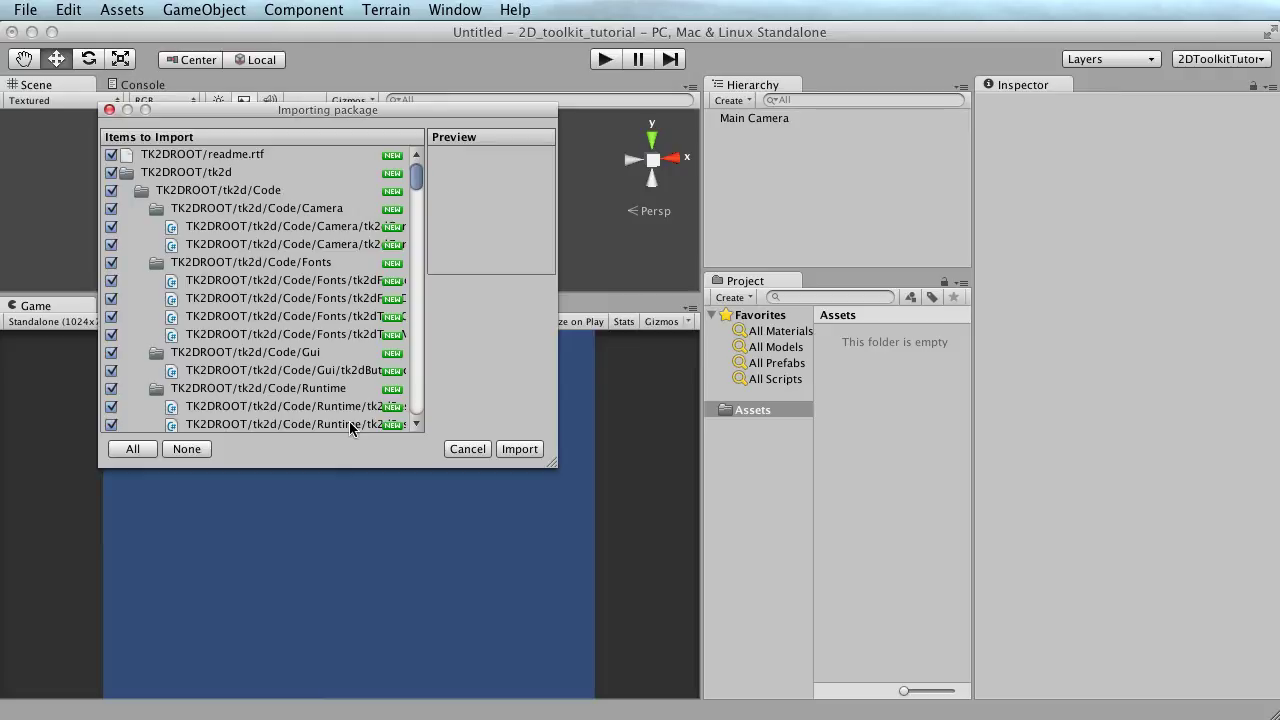
drag(382, 114, 378, 92)
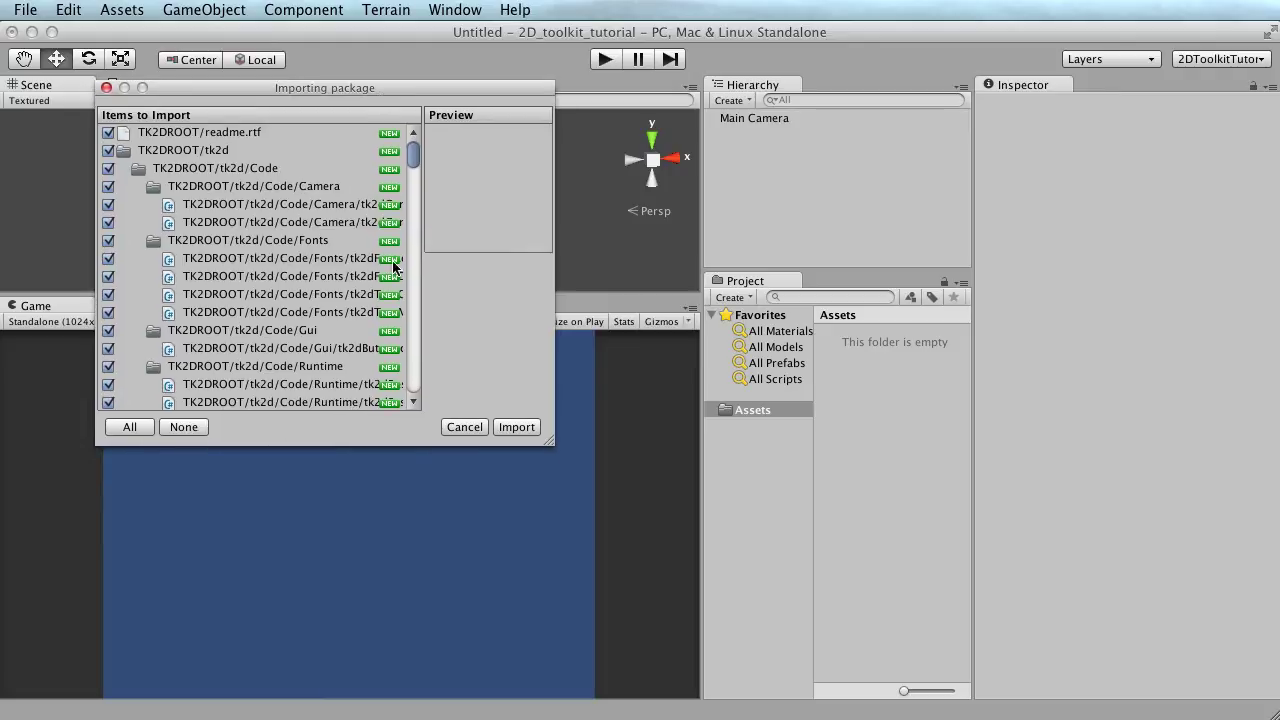
drag(551, 446, 581, 564)
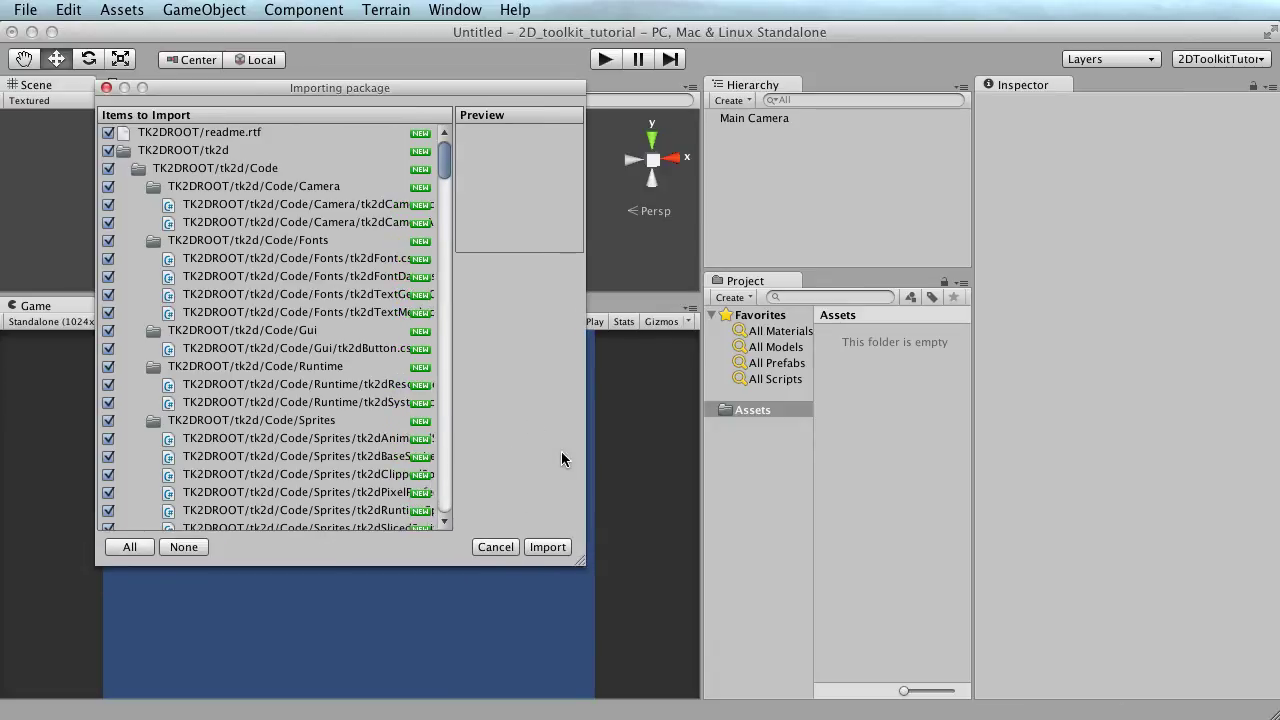
scroll(318, 348, down, 3)
scroll(318, 348, down, 5)
scroll(318, 348, down, 15)
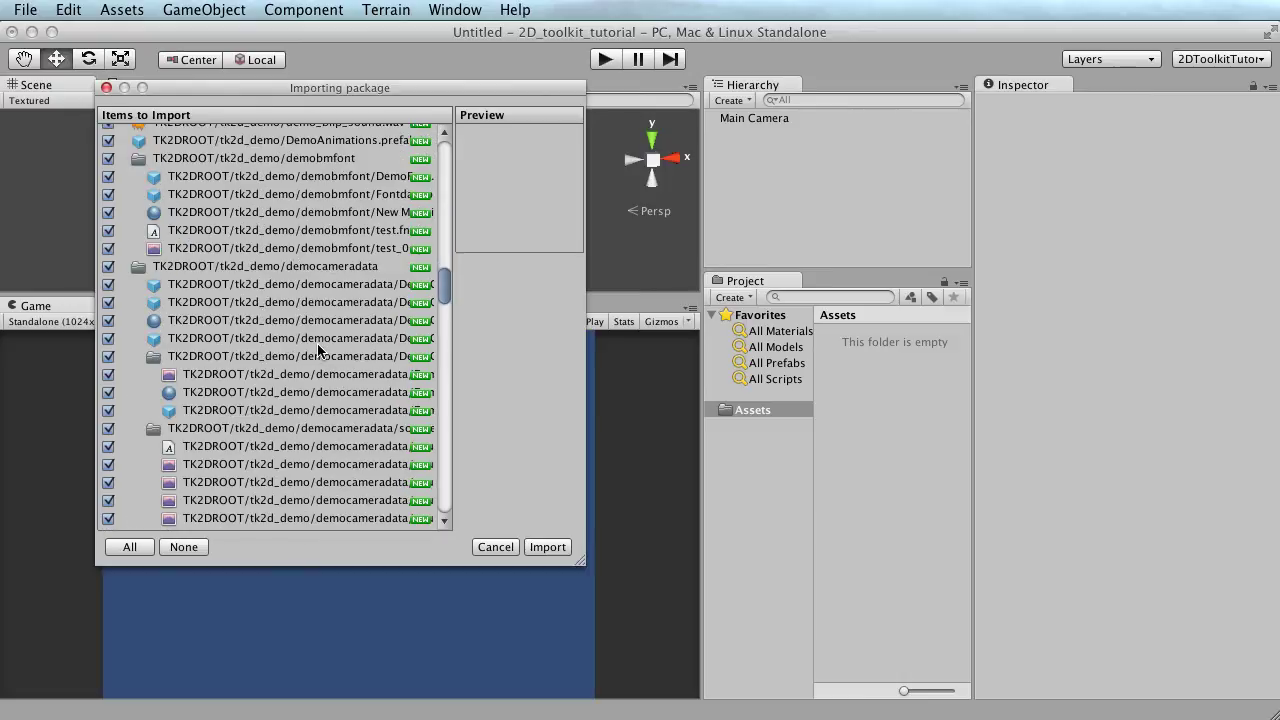
scroll(318, 348, down, 4)
scroll(318, 348, up, 8)
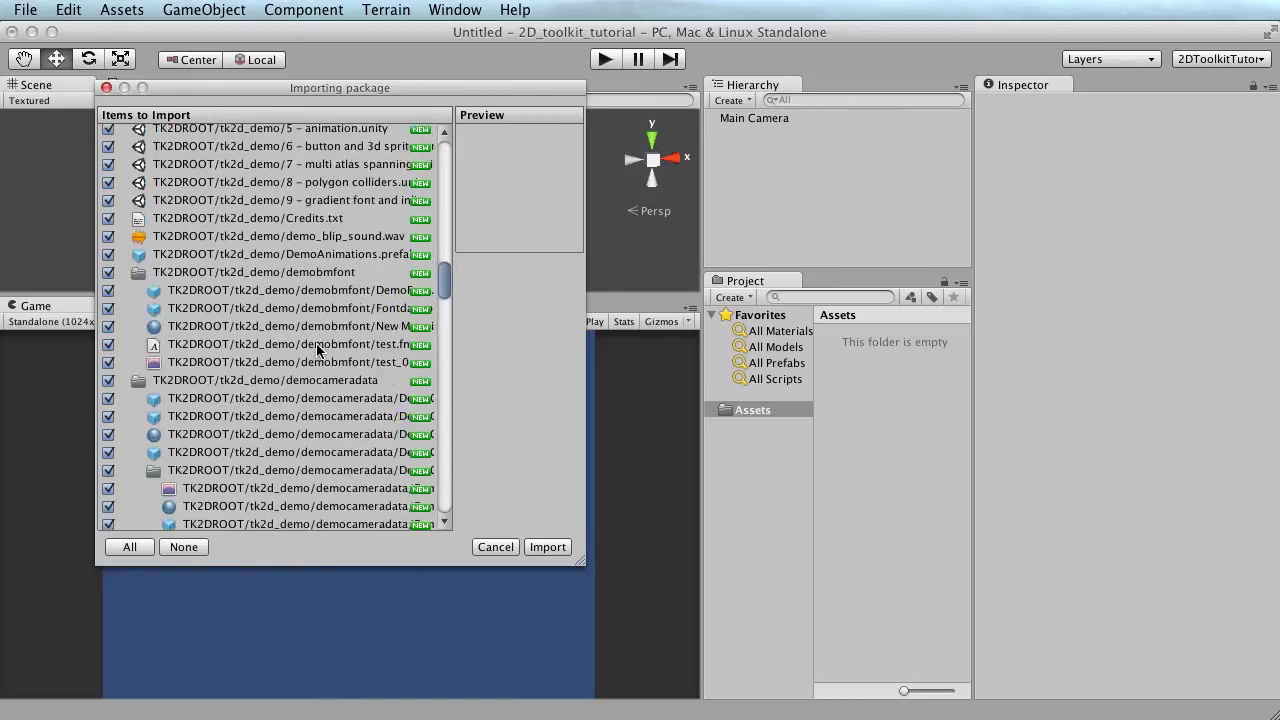
scroll(318, 348, up, 5)
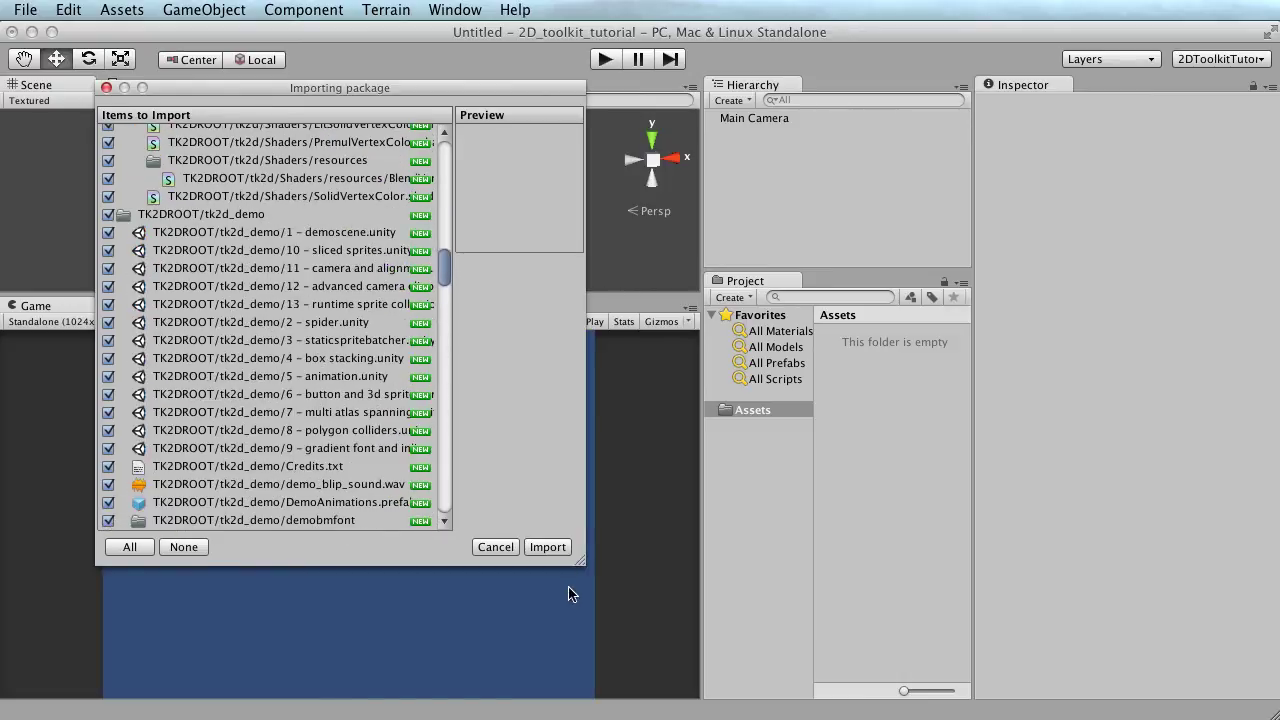
click(550, 548)
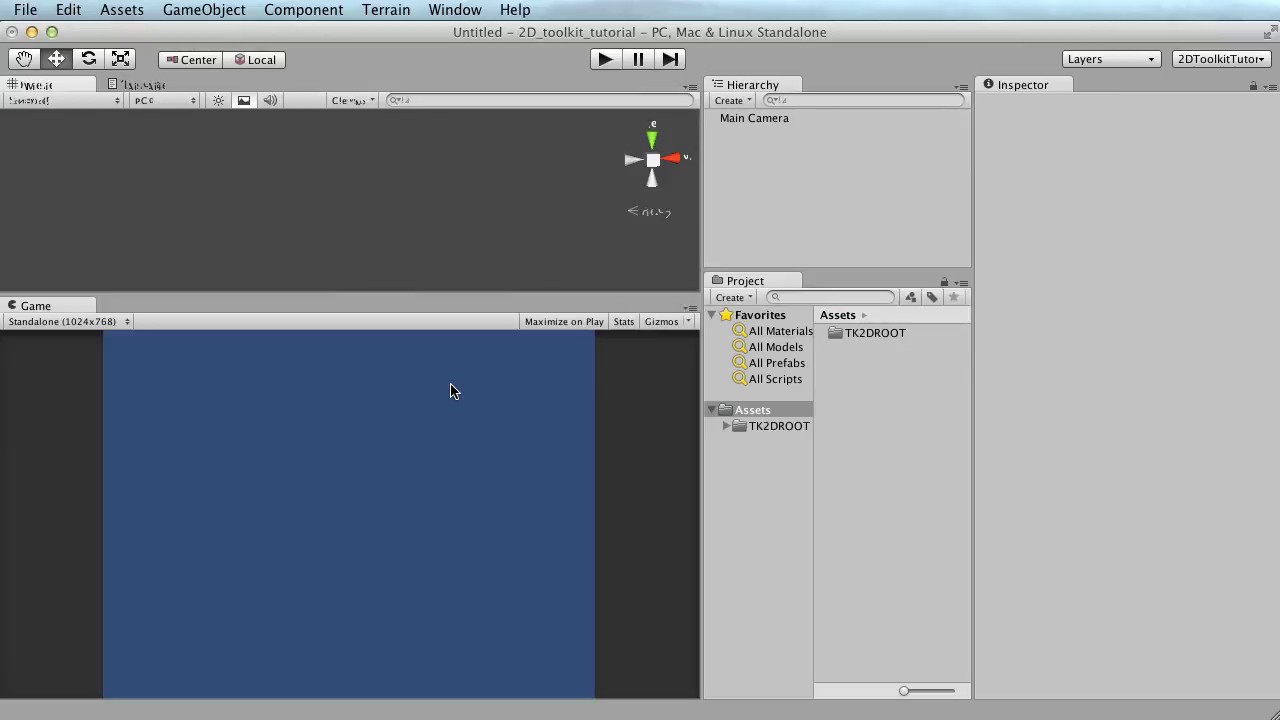
- Expand TK2DROOT and widen the folder tree and panels so names show fully
click(726, 426)
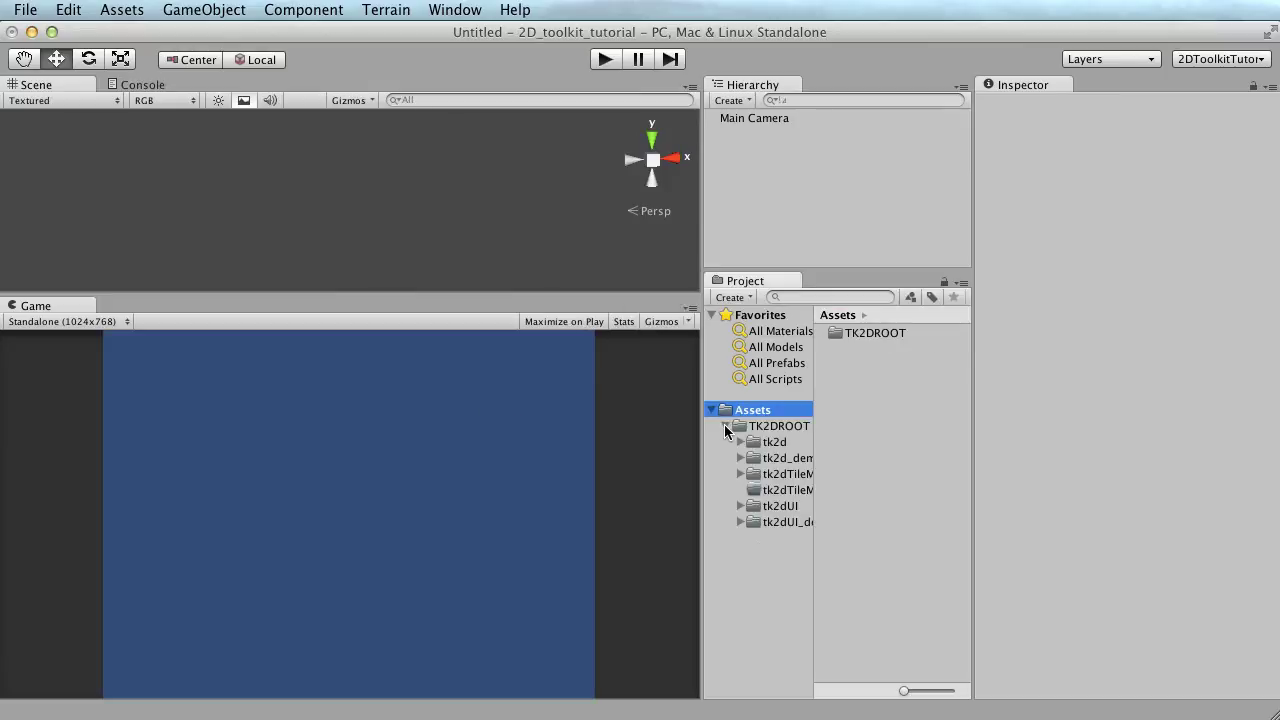
drag(814, 566, 850, 565)
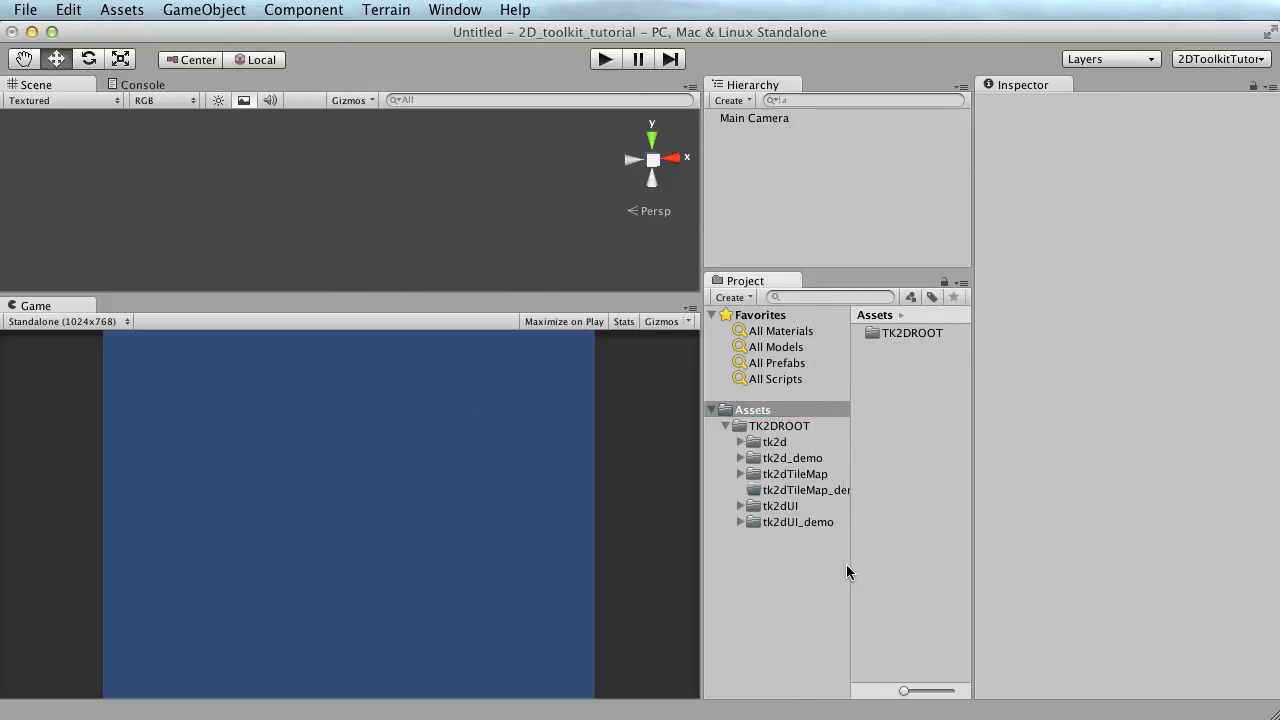
drag(703, 563, 645, 566)
drag(795, 568, 833, 566)
- Show TK2DROOT's contents with subfolders expanded, then select the tk2dManual and tk2dUIManual documents
click(668, 427)
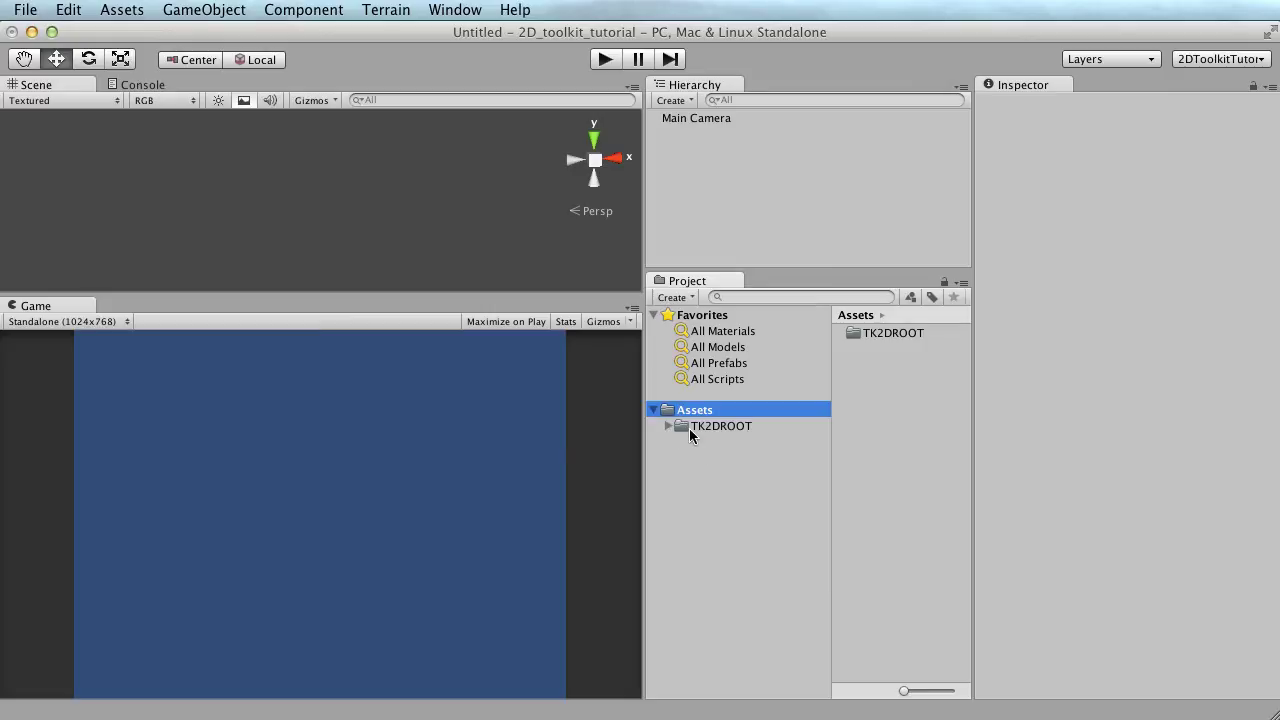
click(698, 428)
click(676, 428)
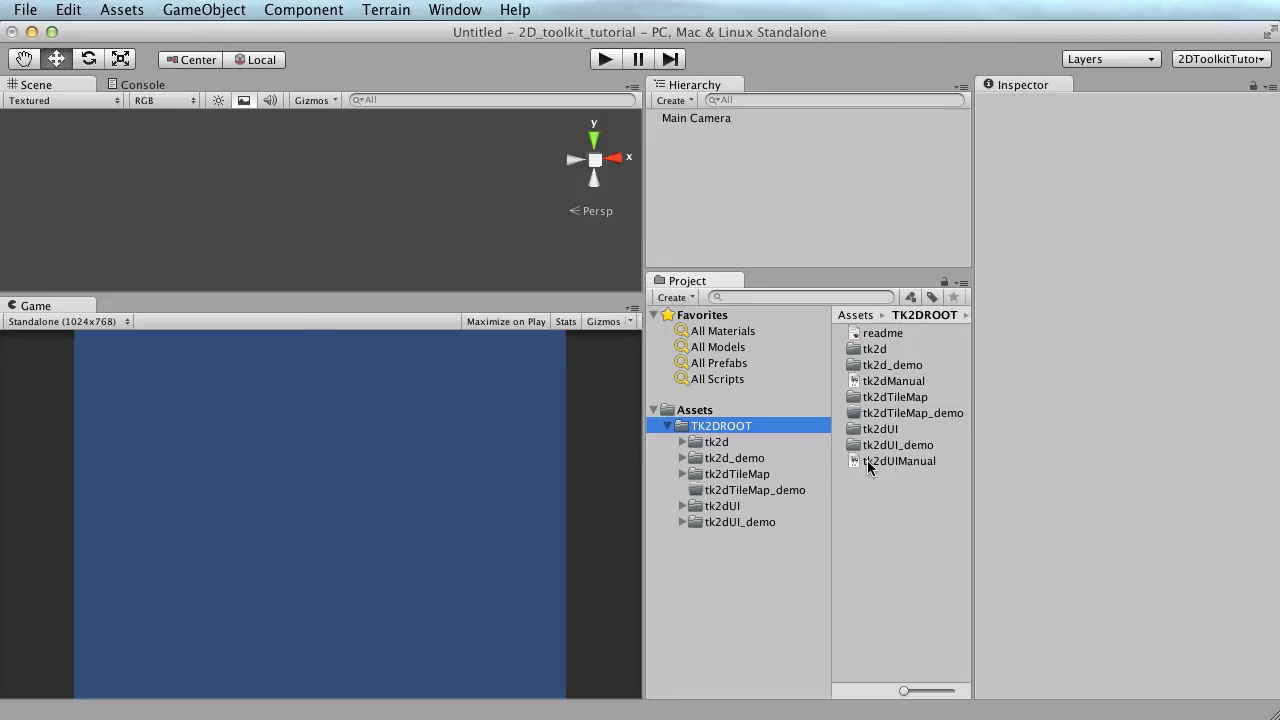
click(856, 381)
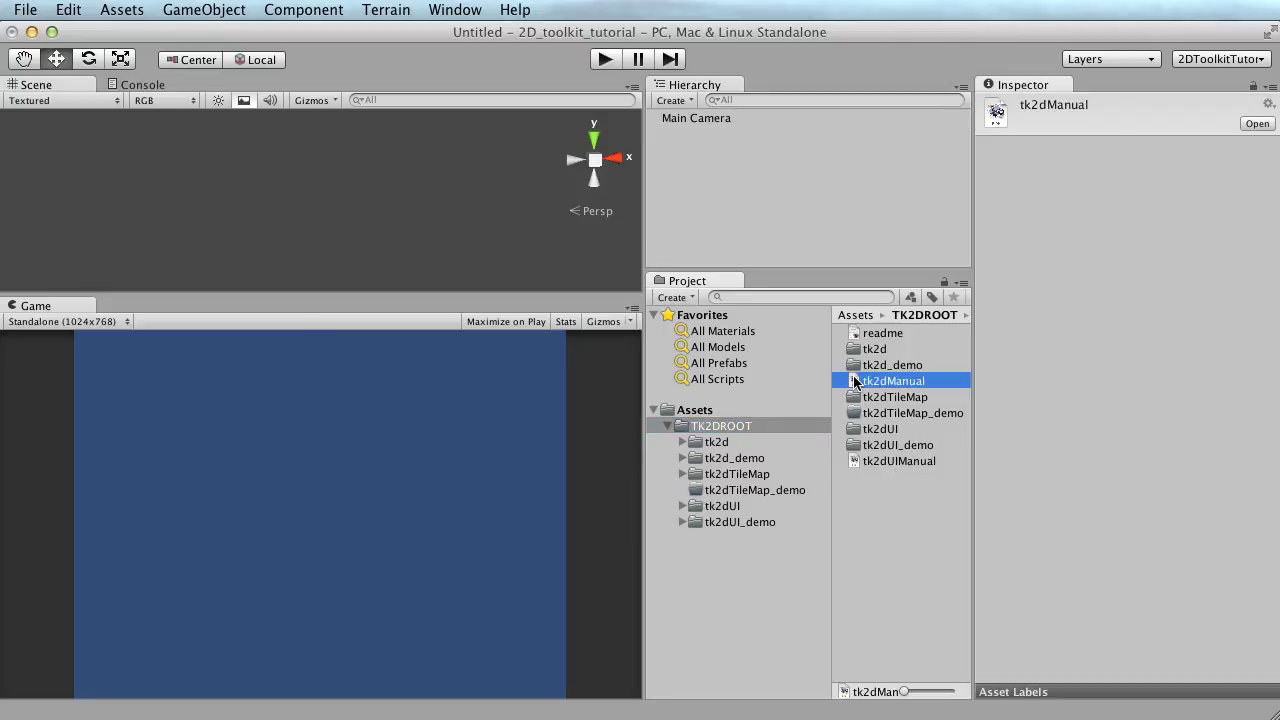
click(855, 462)
click(857, 385)
double_click(857, 385)
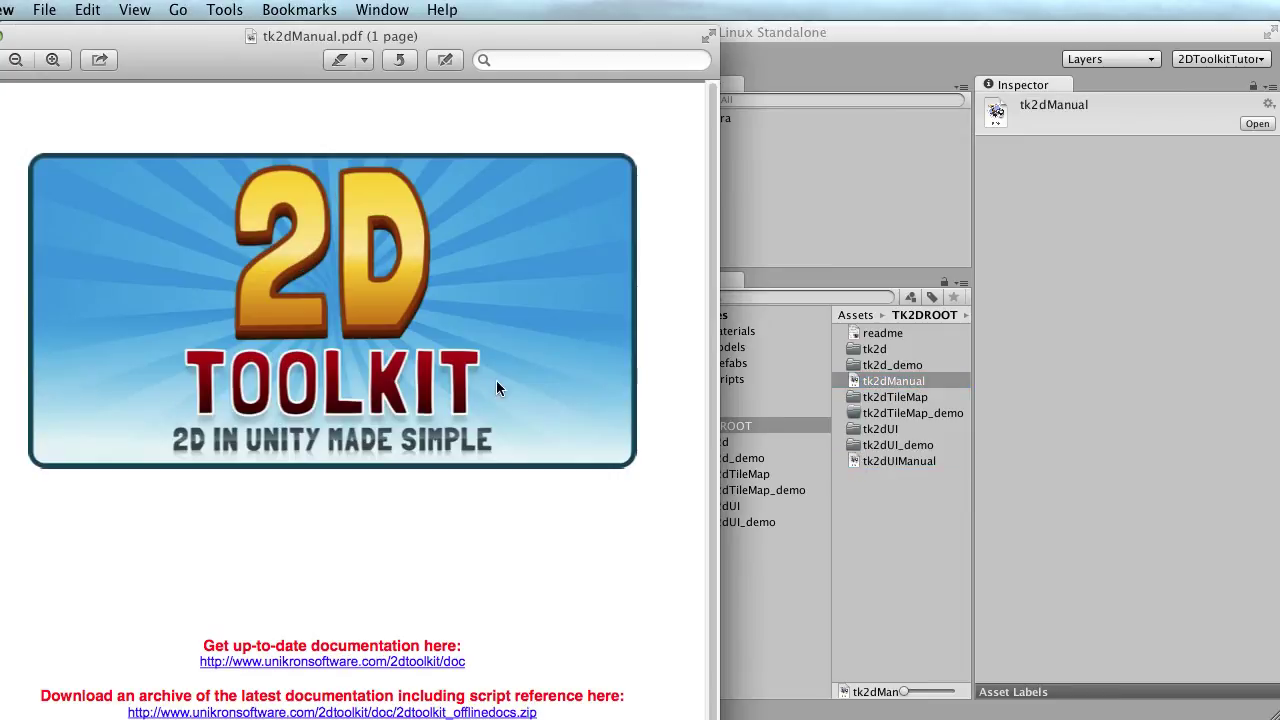
drag(410, 38, 429, 34)
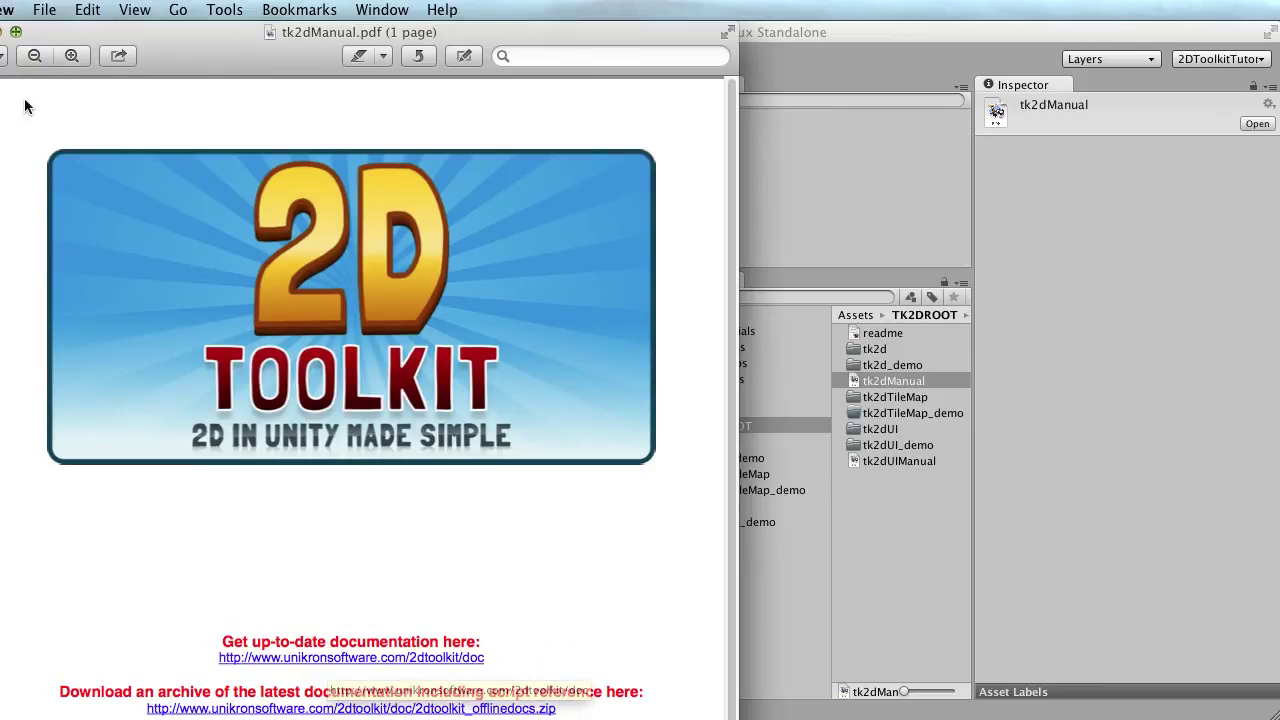
click(5, 10)
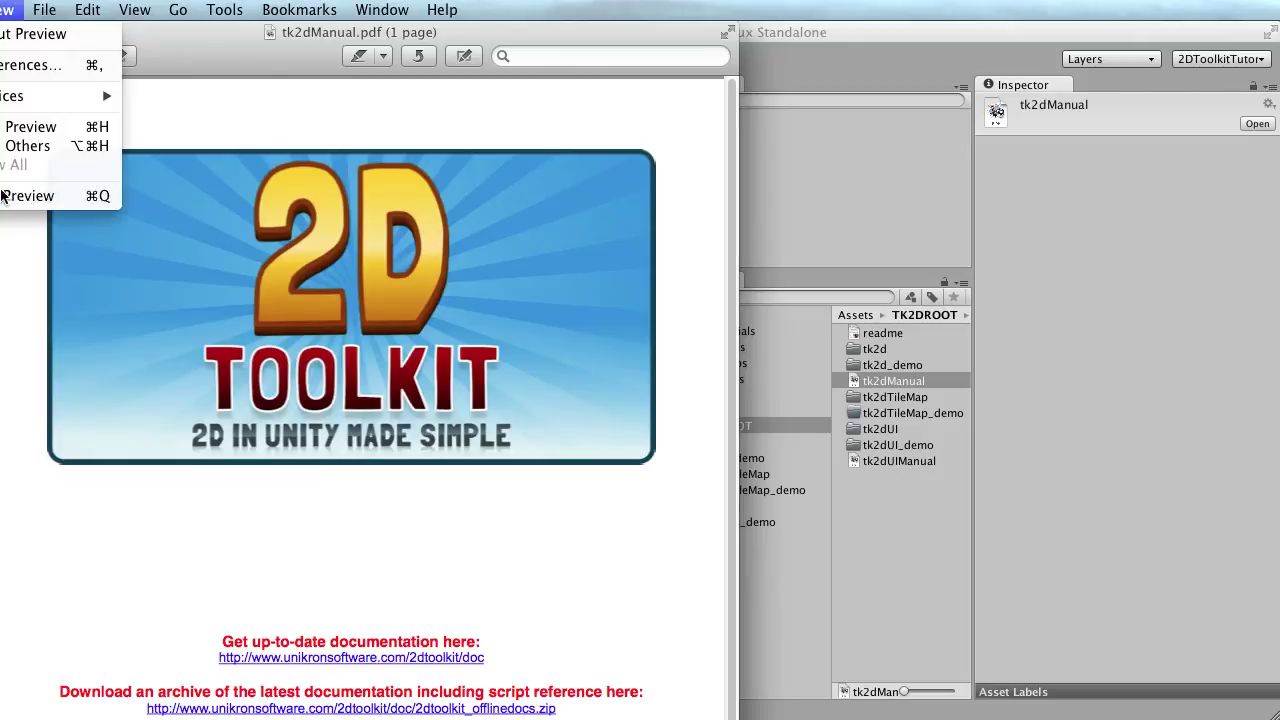
click(40, 197)
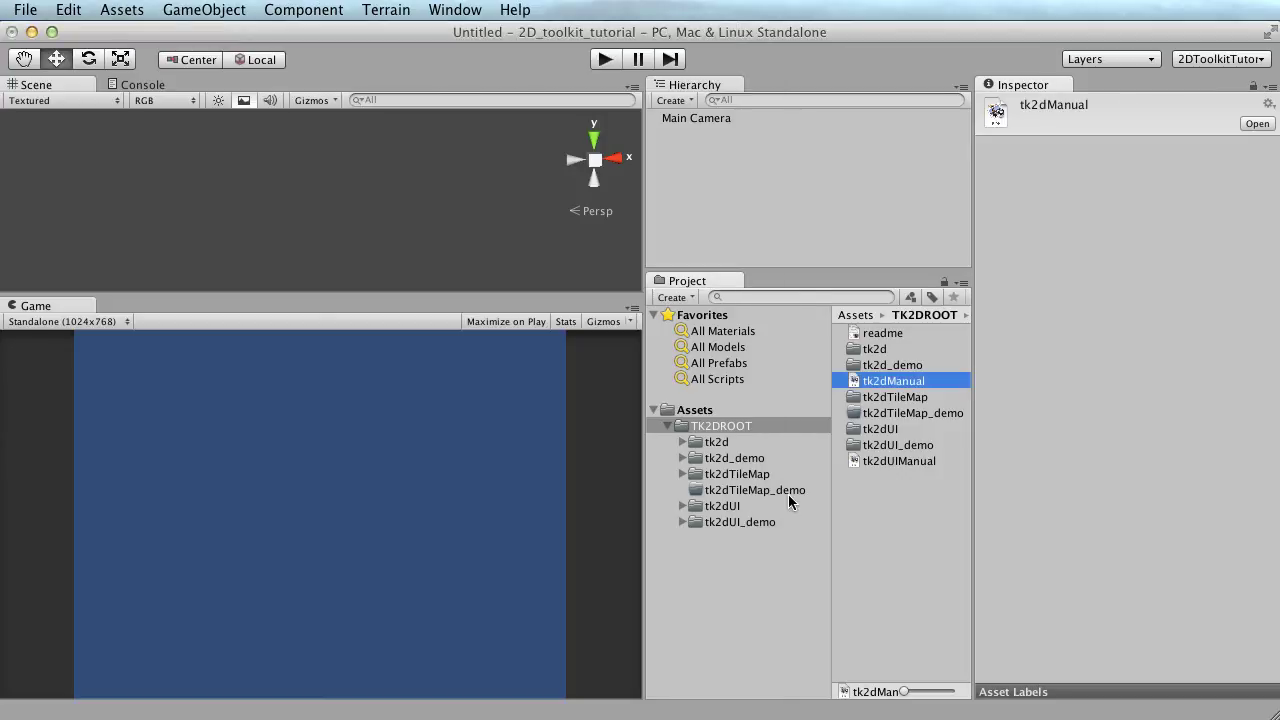